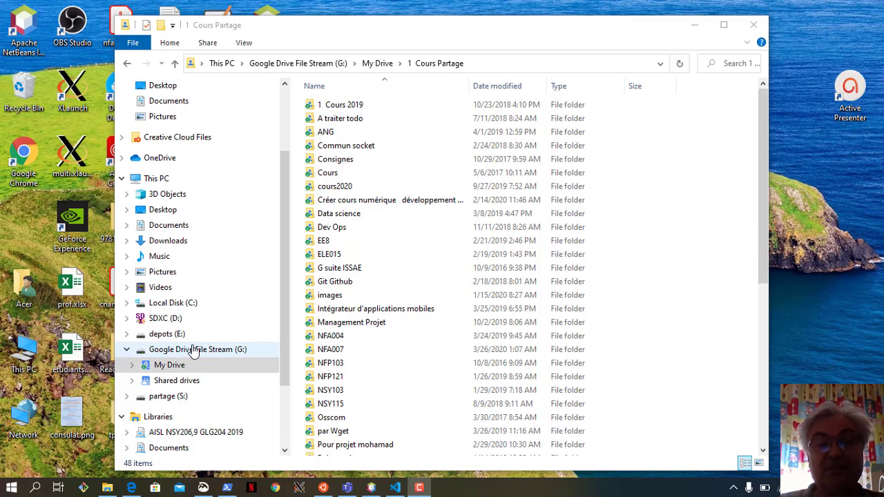
# Open the NFP103 folder inside My Drive > 1 Cours Partage on the Google Drive File Stream (G:) drive
pyautogui.click(228, 350)
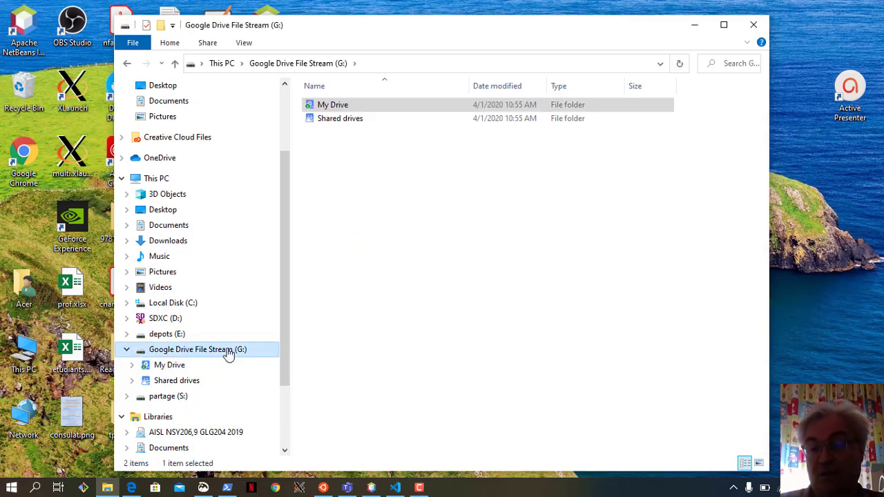
pyautogui.doubleClick(347, 108)
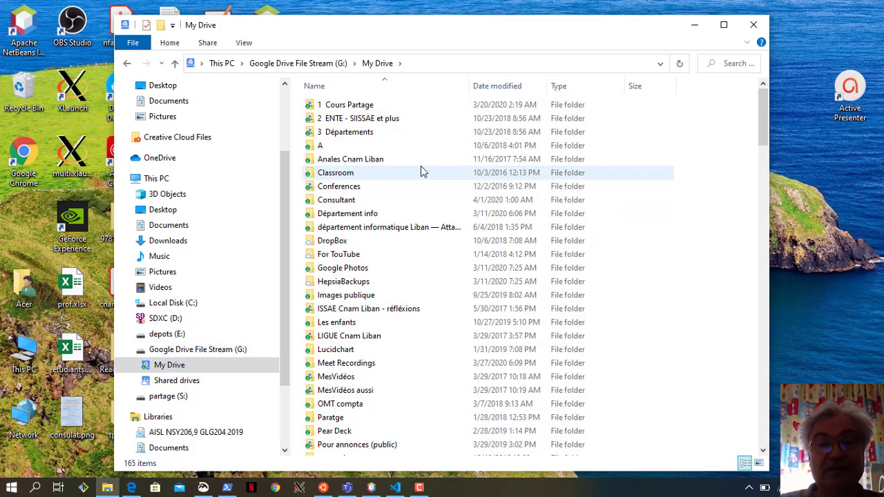
pyautogui.click(209, 350)
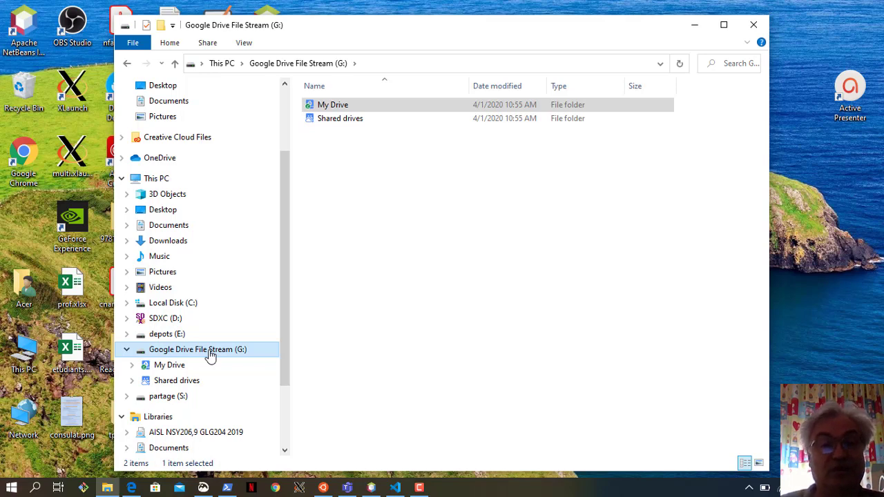
pyautogui.click(173, 366)
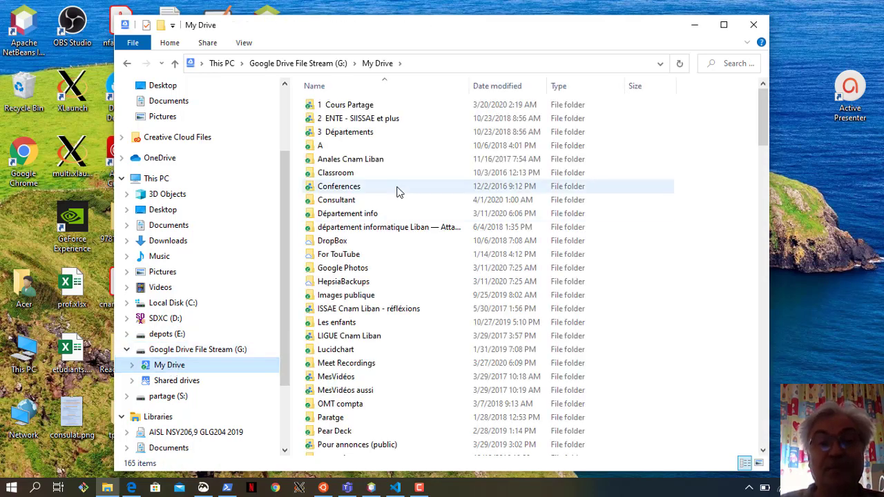
pyautogui.click(349, 107)
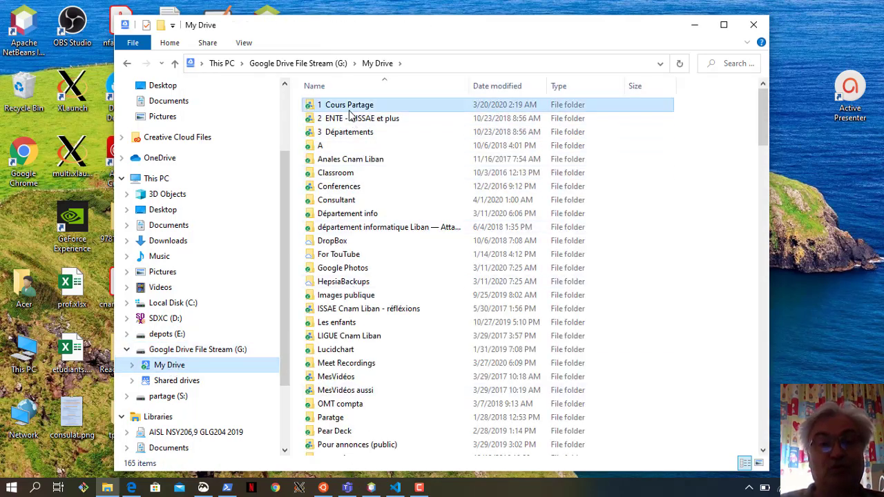
pyautogui.doubleClick(350, 109)
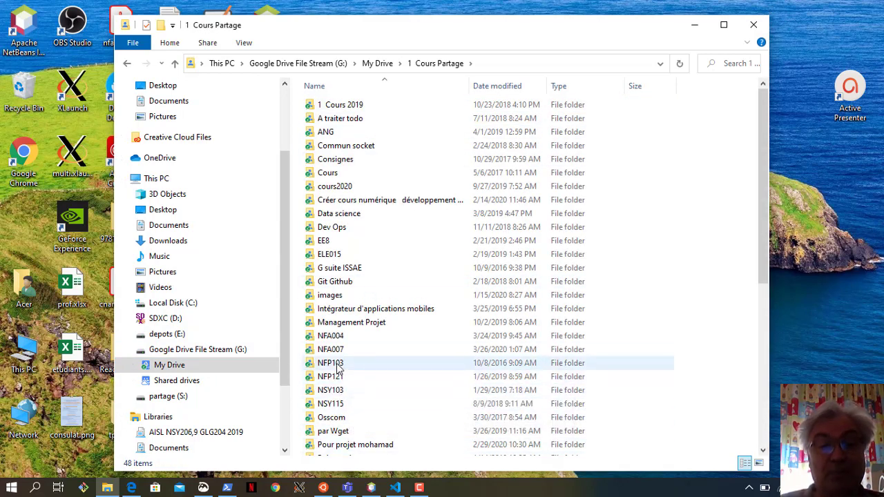
pyautogui.click(339, 366)
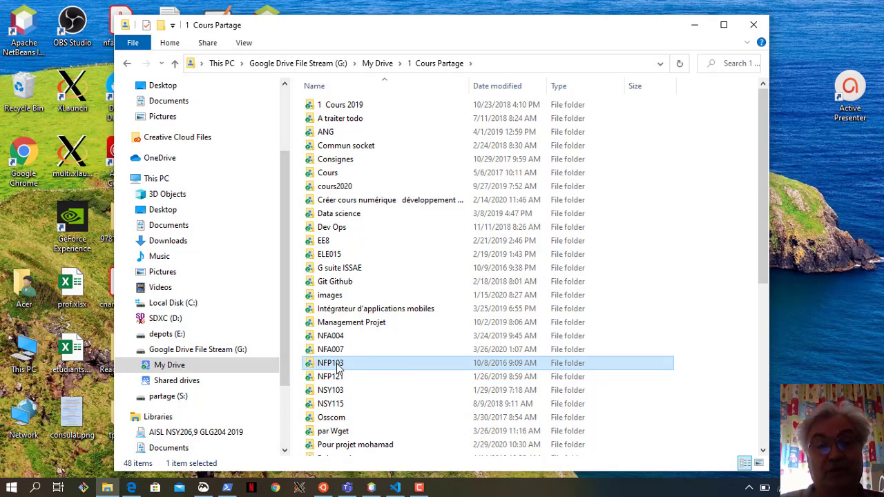
pyautogui.doubleClick(338, 366)
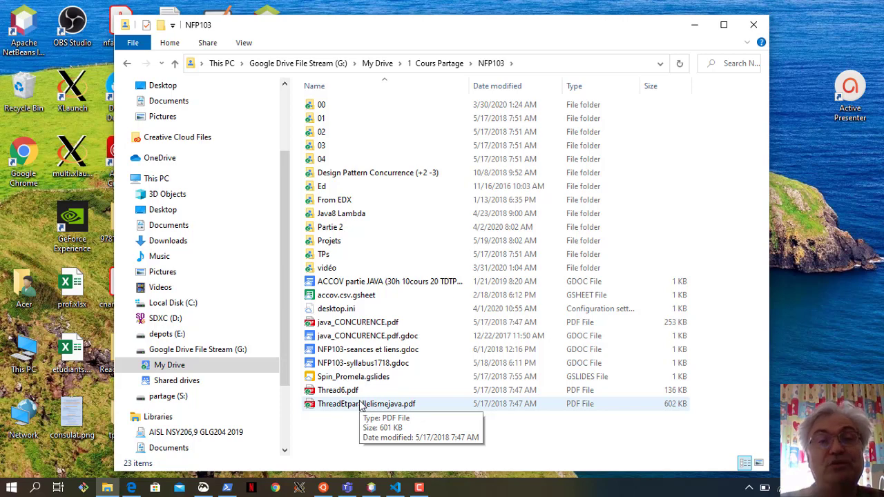
# Return to the 1 Cours Partage folder and open its NFP103 folder in Google Drive on the web
pyautogui.click(424, 63)
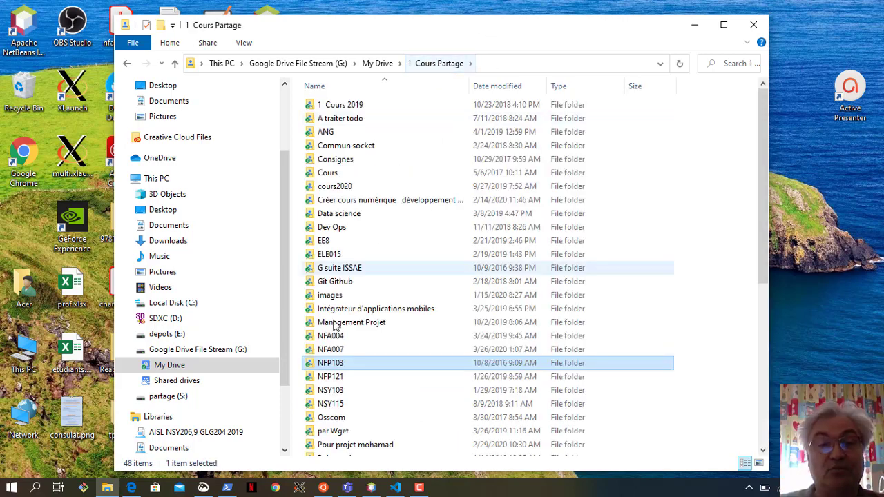
pyautogui.rightClick(327, 364)
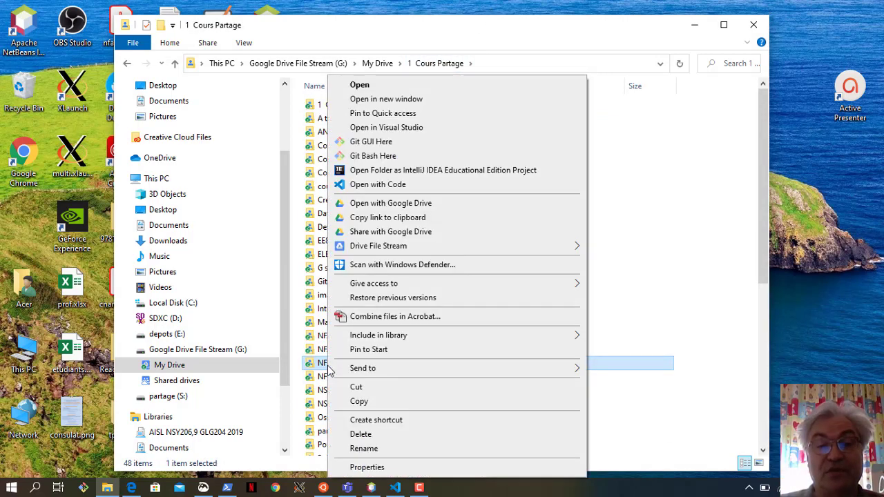
pyautogui.click(430, 207)
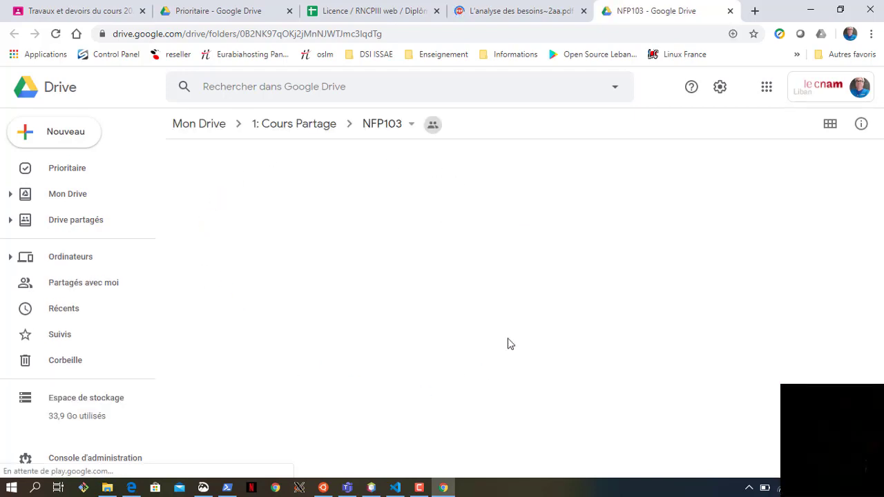
# Start sharing the NFP103 folder and add a colleague from the suggested contacts as recipient
pyautogui.click(411, 127)
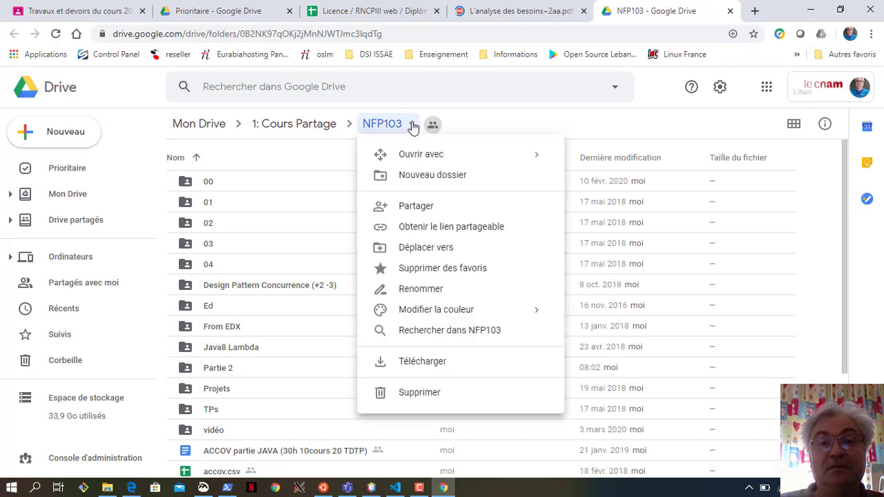
pyautogui.click(422, 209)
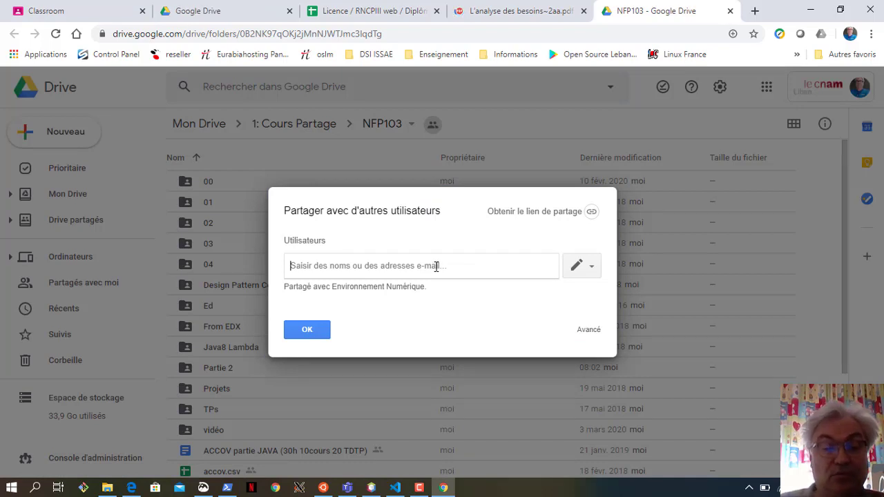
pyautogui.write('mas')
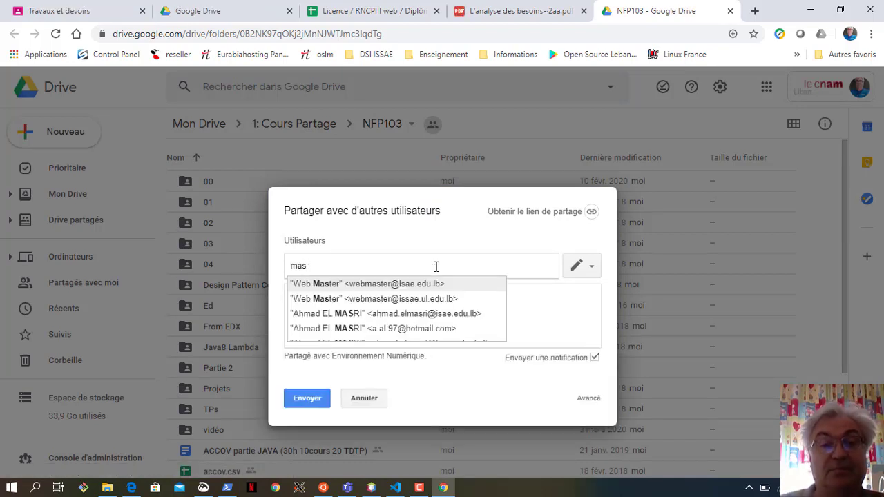
pyautogui.press('BackSpace')
pyautogui.press('BackSpace')
pyautogui.press('BackSpace')
pyautogui.write('safa')
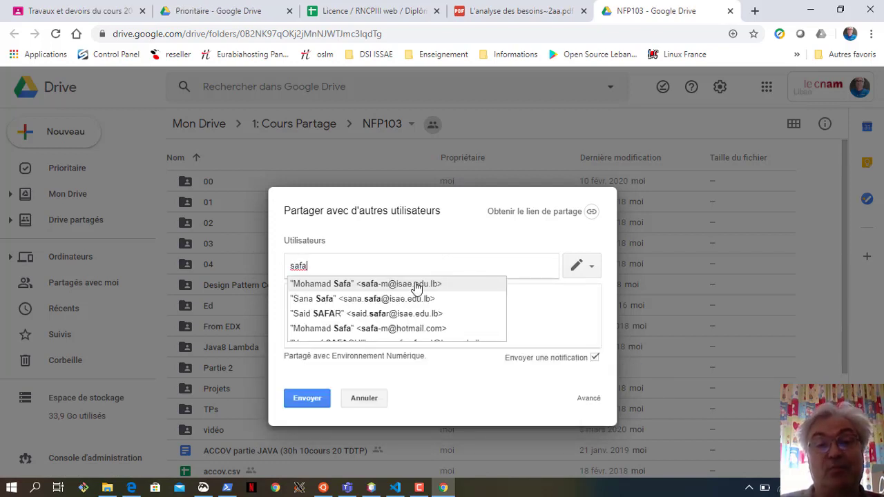
pyautogui.click(414, 283)
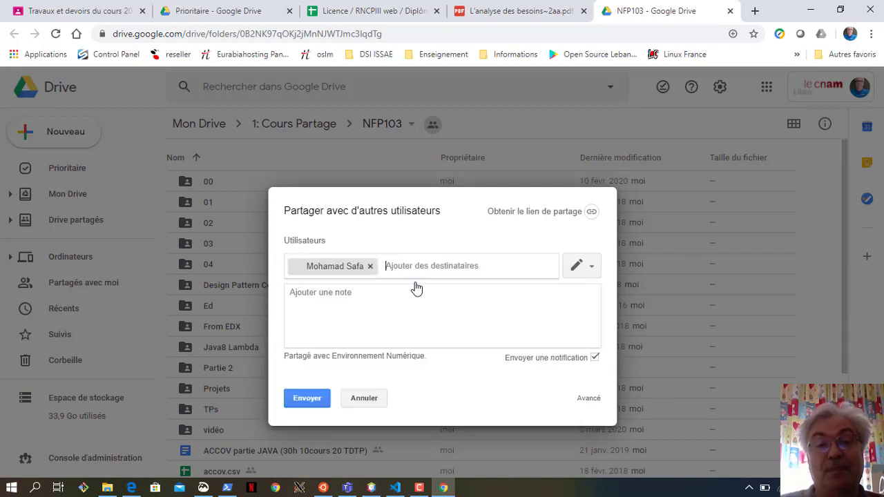
# Check the recipient's edit permission, then discard the invitation and close the sharing dialog
pyautogui.click(593, 268)
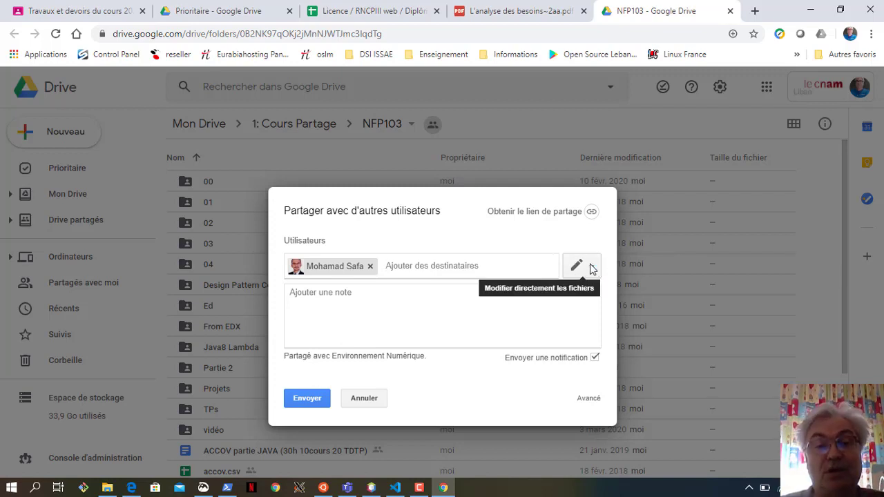
pyautogui.click(389, 266)
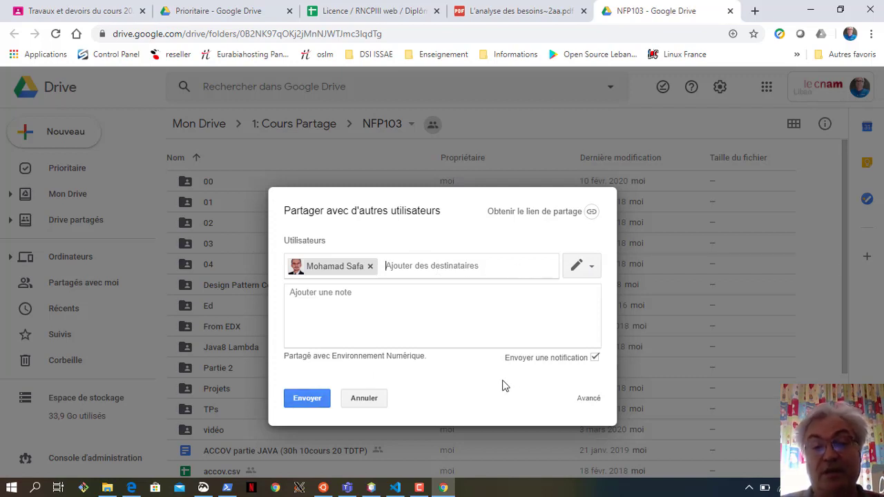
pyautogui.click(375, 399)
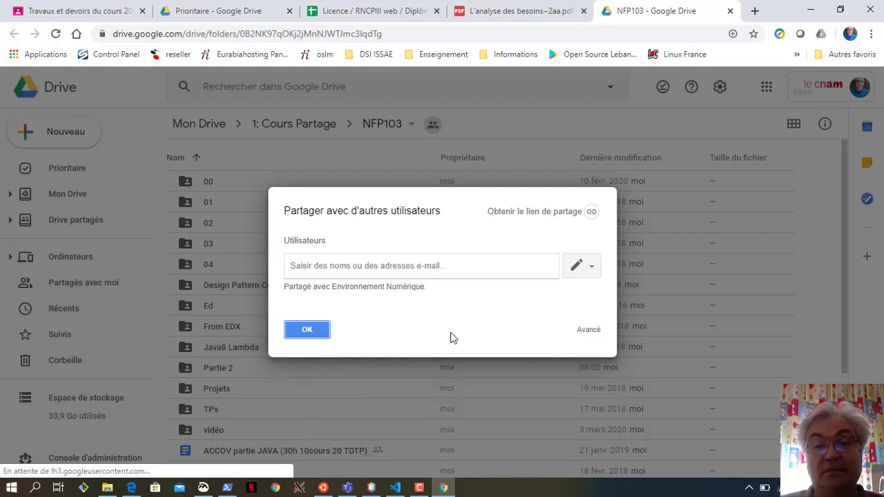
pyautogui.click(308, 330)
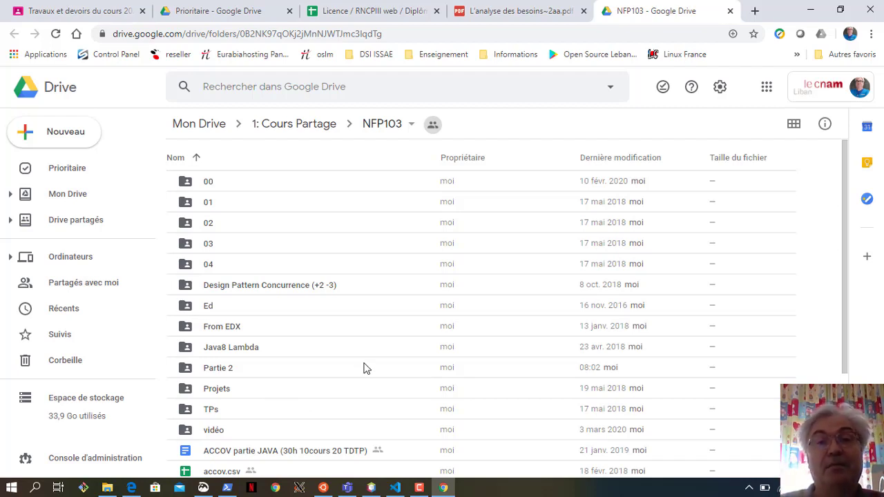
# Switch to Google Classroom and open the course 2020: ACCOV NFP103
pyautogui.click(111, 18)
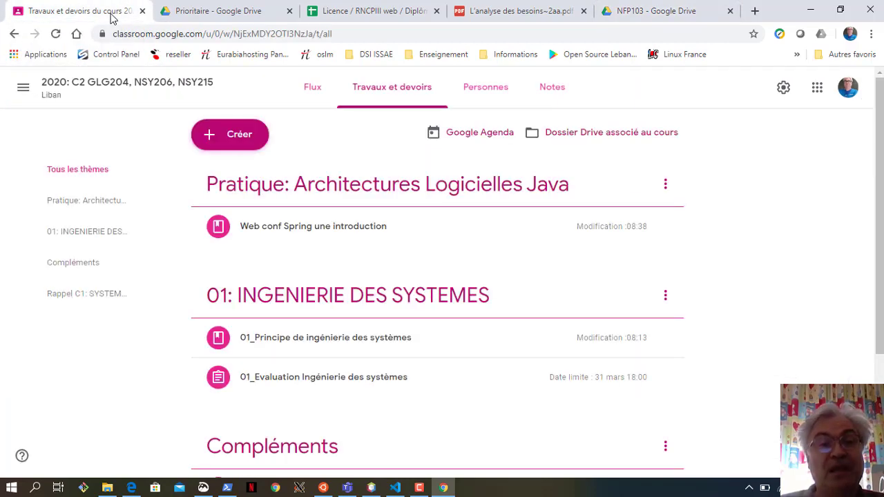
pyautogui.click(23, 89)
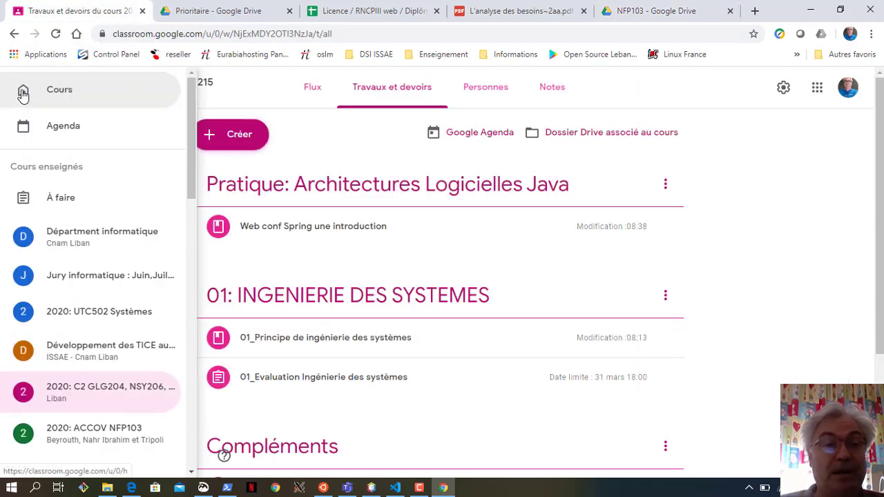
pyautogui.scroll(-2, 116, 387)
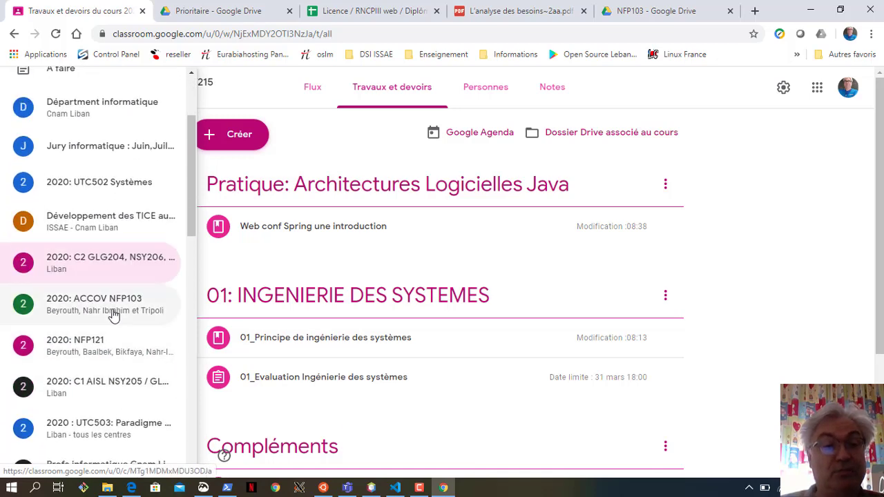
pyautogui.click(115, 312)
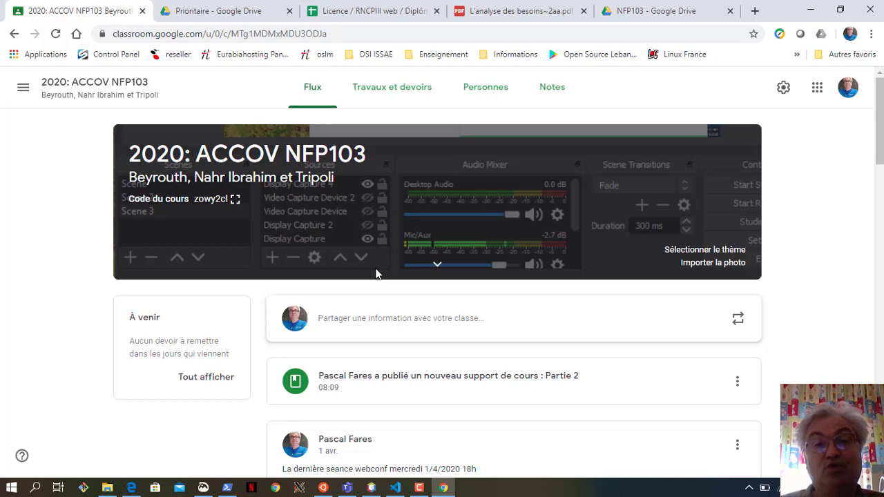
# Review the lists of teachers and students enrolled in the ACCOV NFP103 course
pyautogui.click(493, 95)
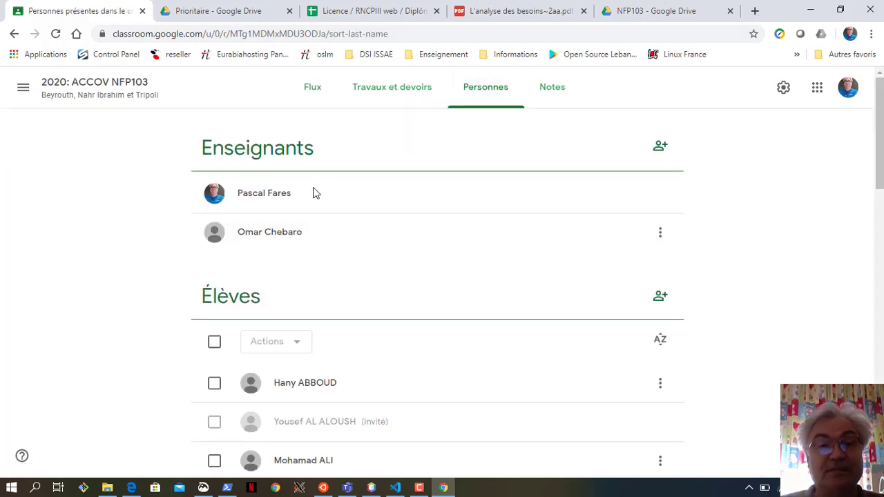
pyautogui.scroll(-5, 485, 274)
pyautogui.scroll(-10, 394, 311)
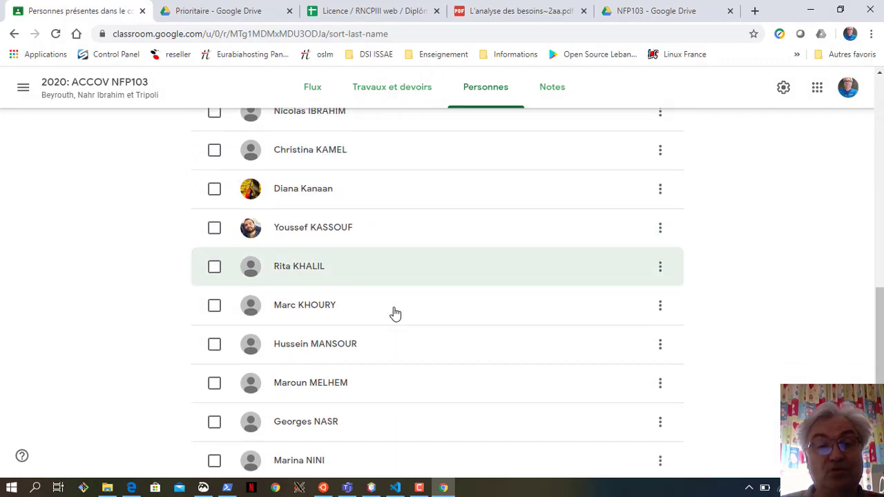
pyautogui.scroll(10, 396, 324)
pyautogui.scroll(5, 399, 324)
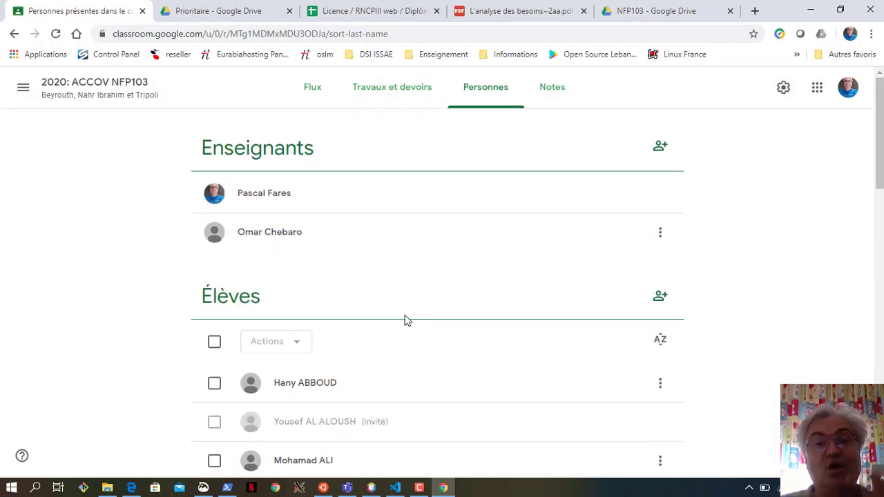
# Look through the topics and materials on the course's Travaux et devoirs page
pyautogui.click(409, 102)
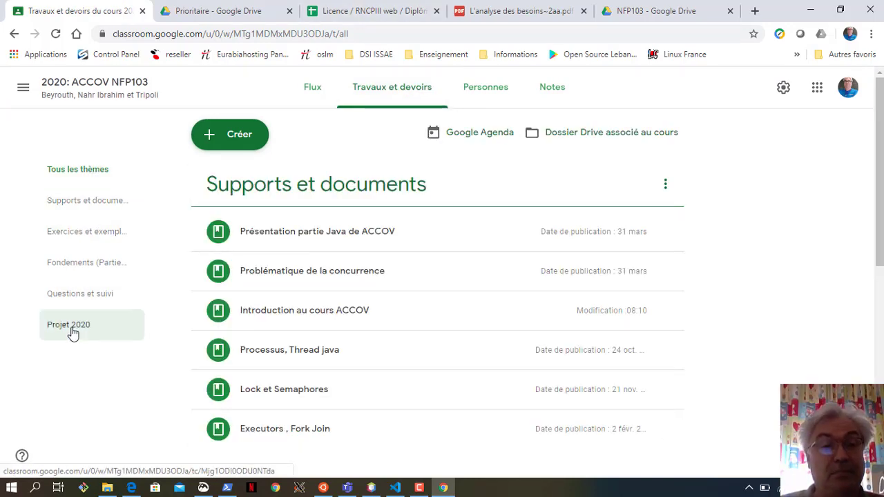
pyautogui.scroll(-6, 333, 221)
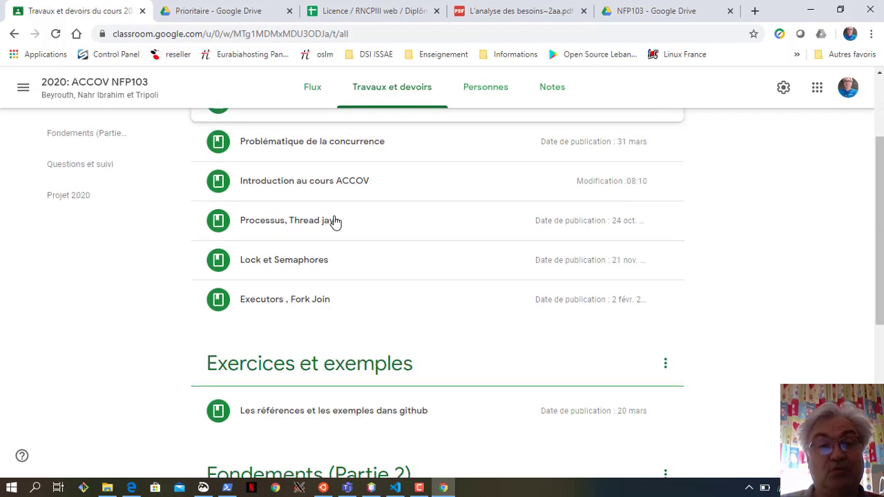
pyautogui.scroll(8, 331, 221)
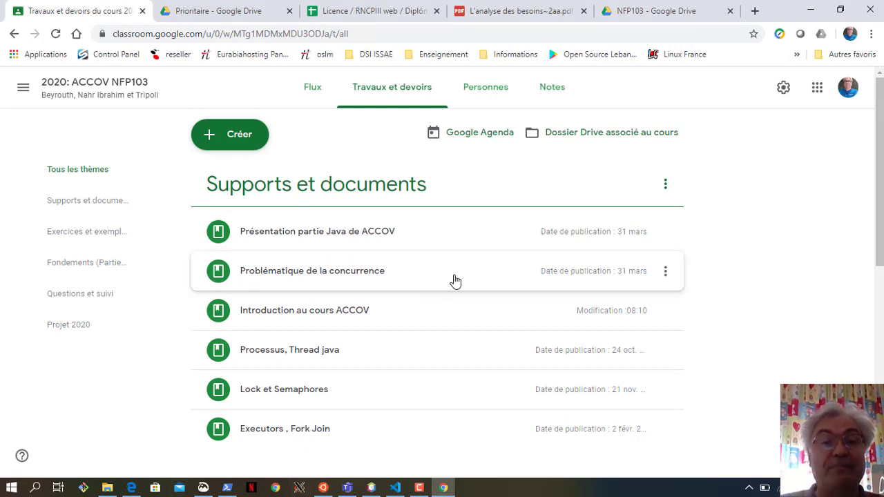
# Look through the recent announcements and posts in the course's Flux
pyautogui.click(312, 89)
pyautogui.scroll(-4, 402, 392)
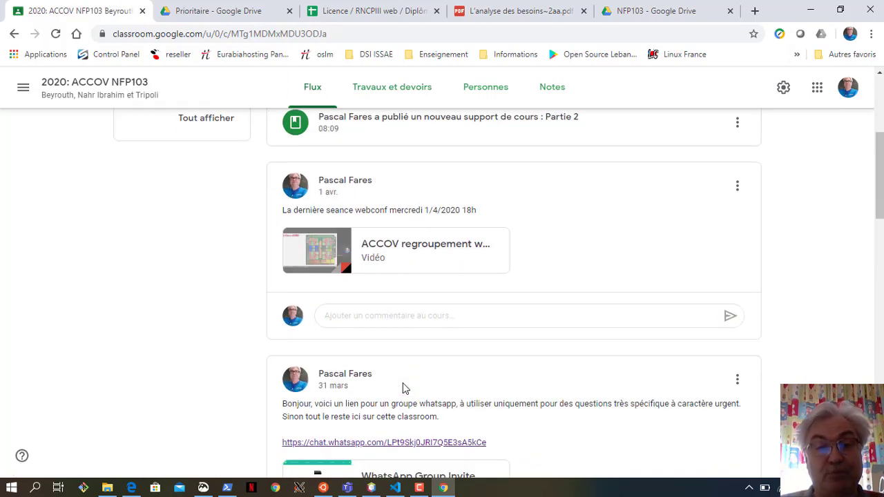
pyautogui.scroll(4, 438, 373)
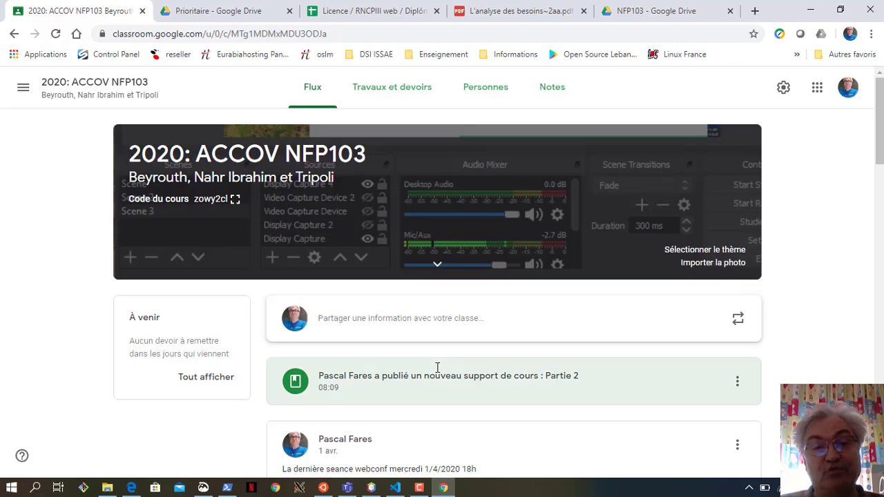
pyautogui.scroll(-3, 437, 367)
pyautogui.scroll(3, 438, 371)
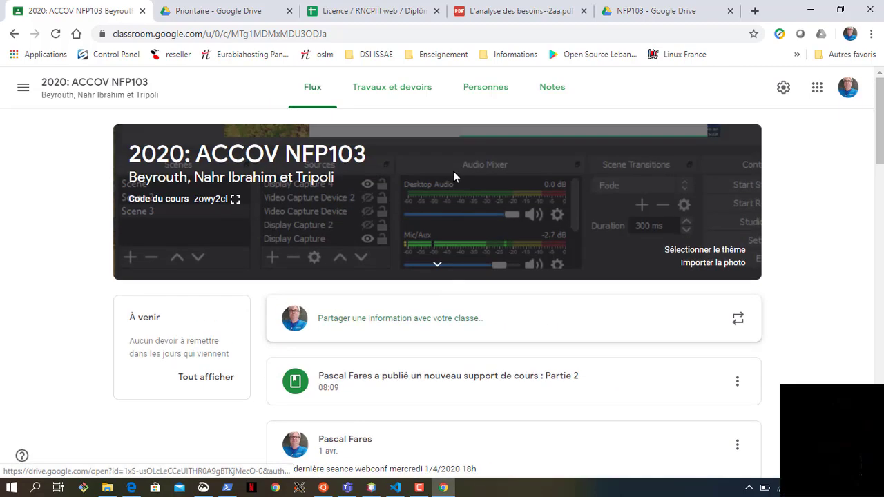
# Start a new Documentation item on the course's Travaux et devoirs page
pyautogui.click(410, 100)
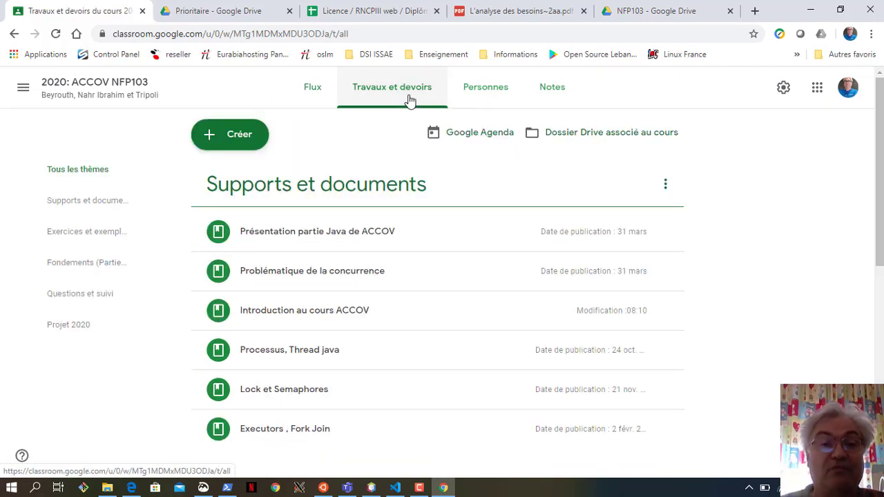
pyautogui.scroll(-4, 409, 181)
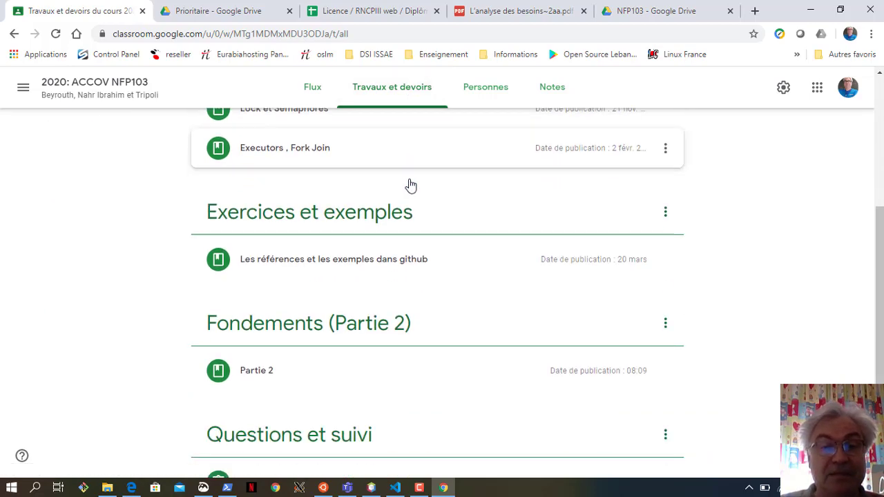
pyautogui.scroll(4, 409, 182)
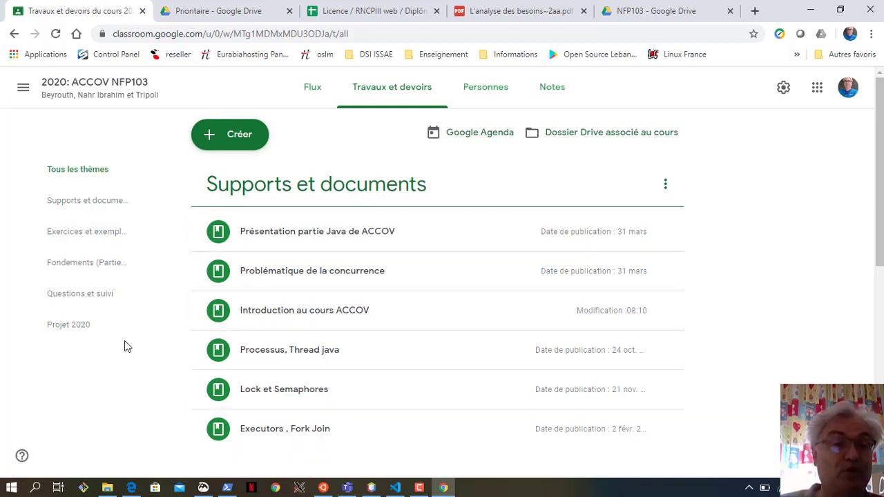
pyautogui.click(250, 139)
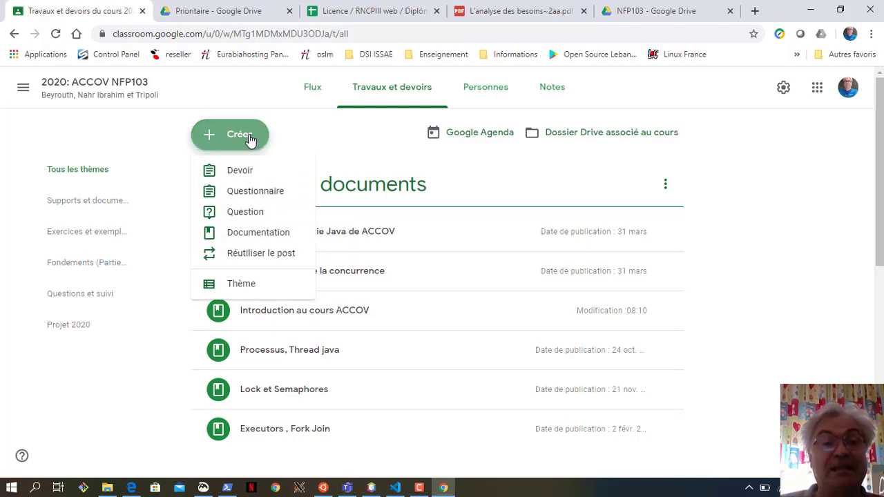
pyautogui.click(266, 233)
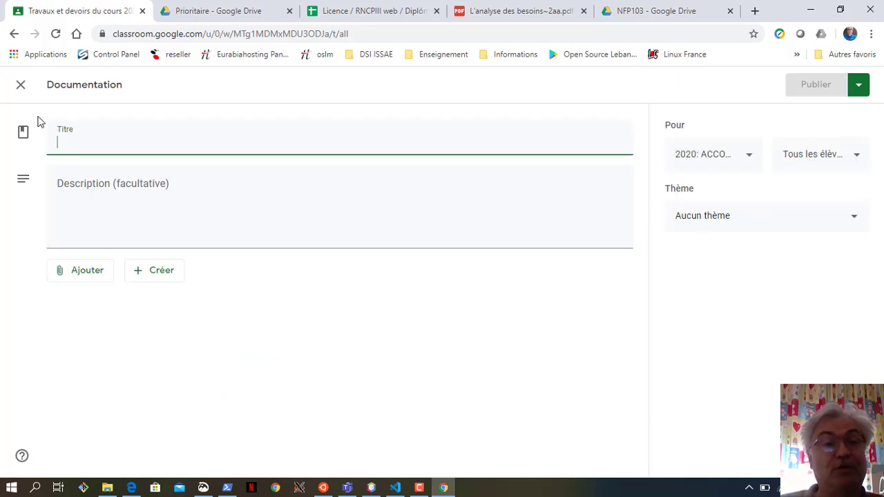
# Choose Google Drive as the attachment source and browse Mon Drive to the 1: Cours Partage folder
pyautogui.click(83, 271)
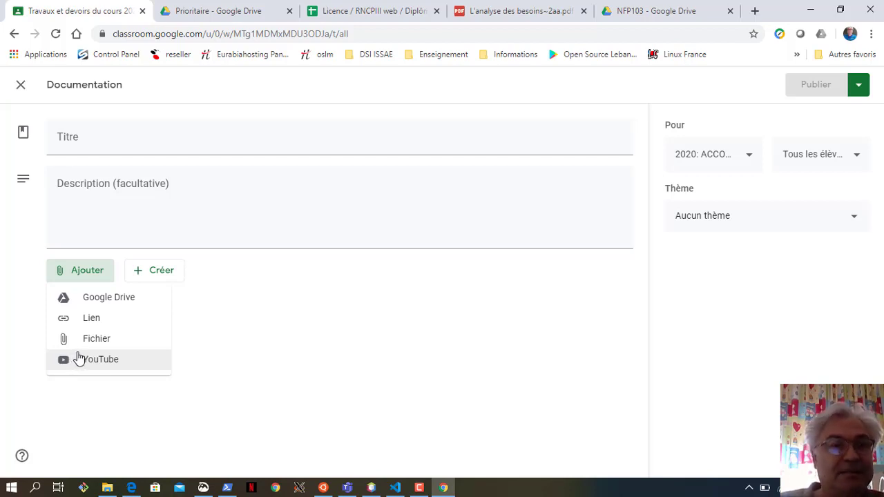
pyautogui.click(123, 301)
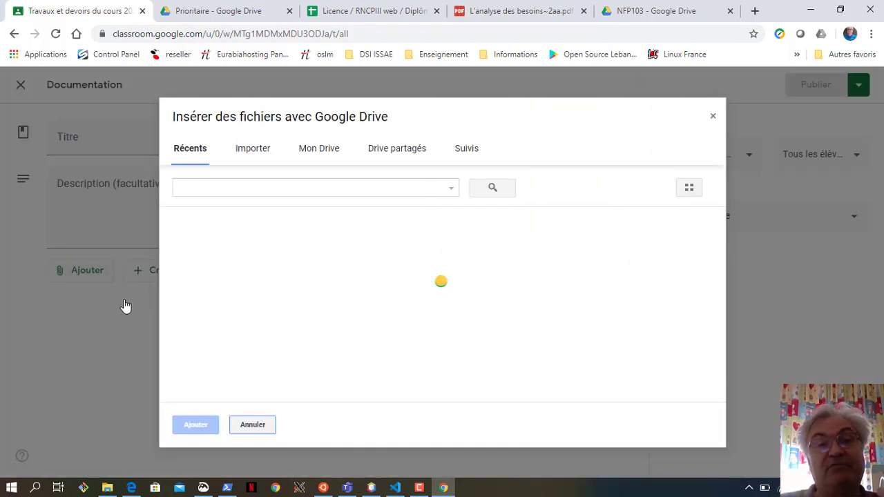
pyautogui.click(314, 149)
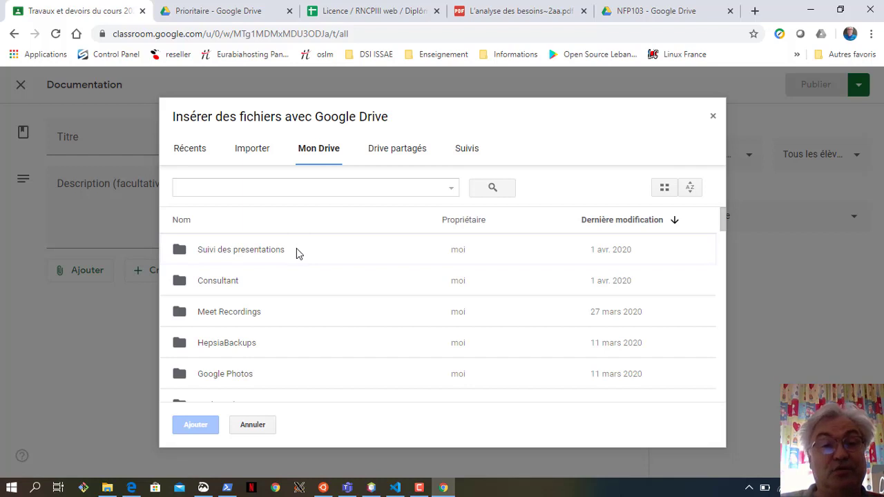
pyautogui.doubleClick(318, 248)
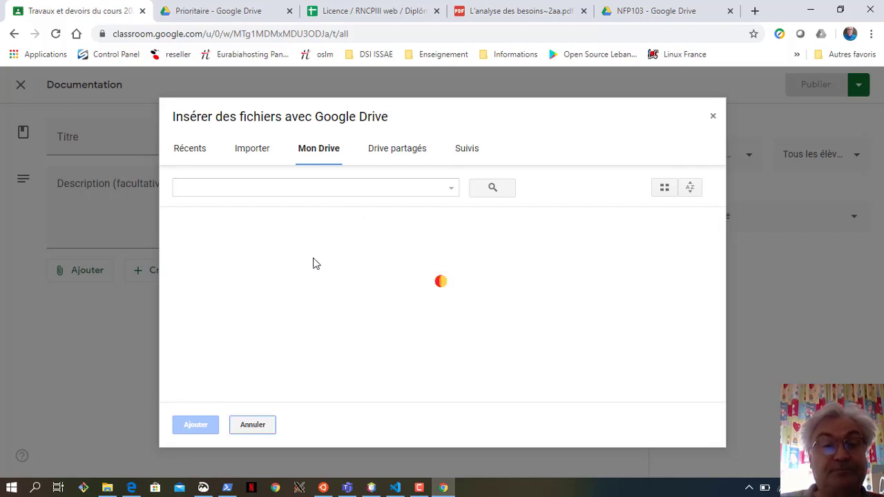
pyautogui.doubleClick(236, 253)
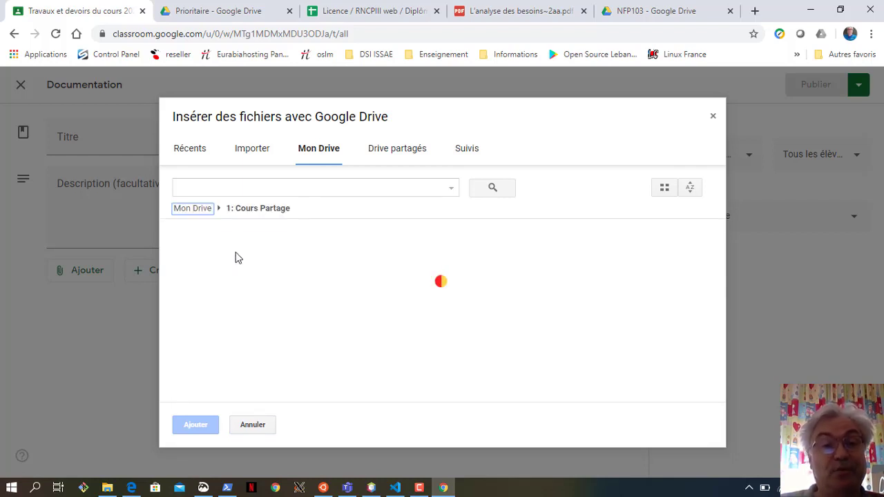
# Attach the presentation Thread - Processus - Java - Synchro (4/x) from folder 02 inside NFP103
pyautogui.scroll(-8, 290, 310)
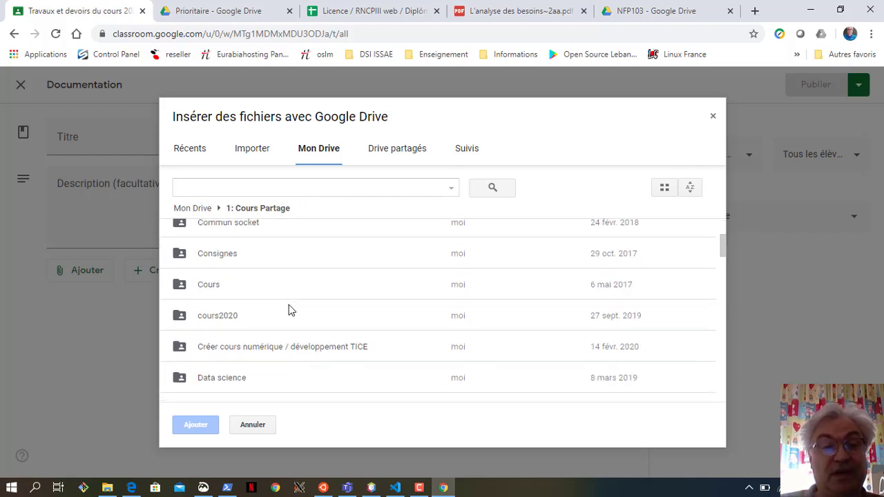
pyautogui.scroll(-2, 289, 310)
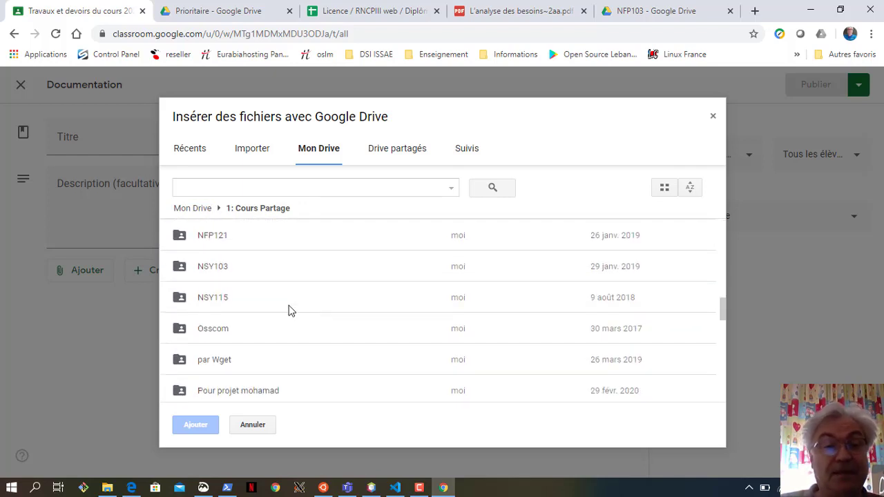
pyautogui.scroll(2, 238, 274)
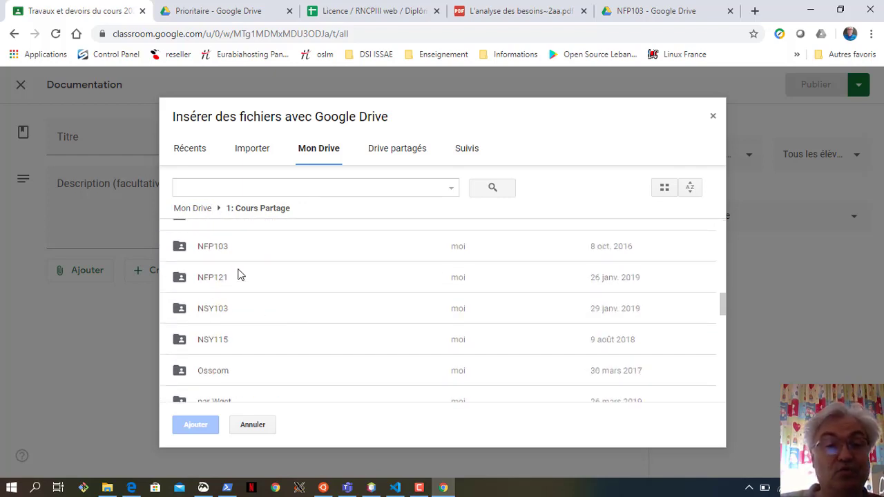
pyautogui.doubleClick(206, 335)
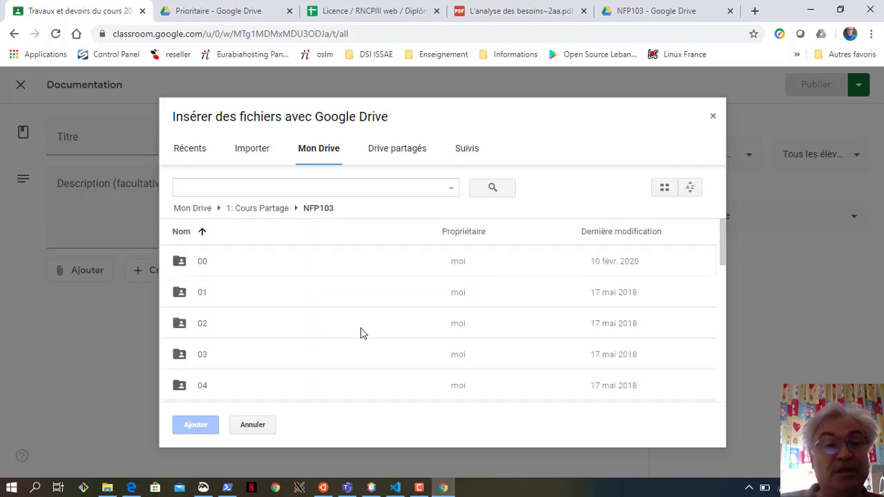
pyautogui.doubleClick(208, 330)
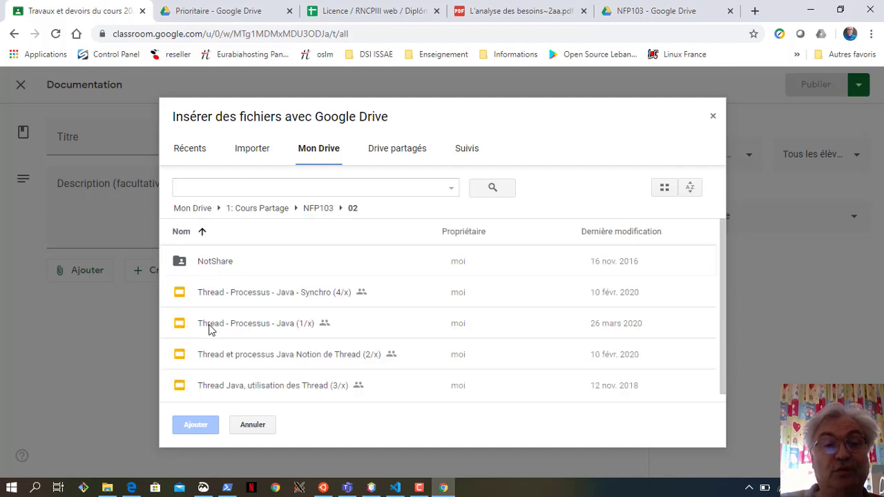
pyautogui.click(317, 297)
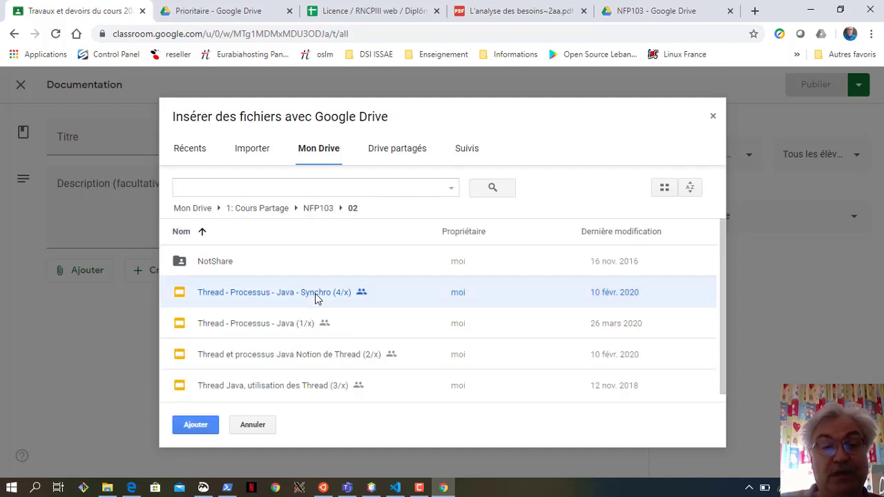
pyautogui.click(195, 425)
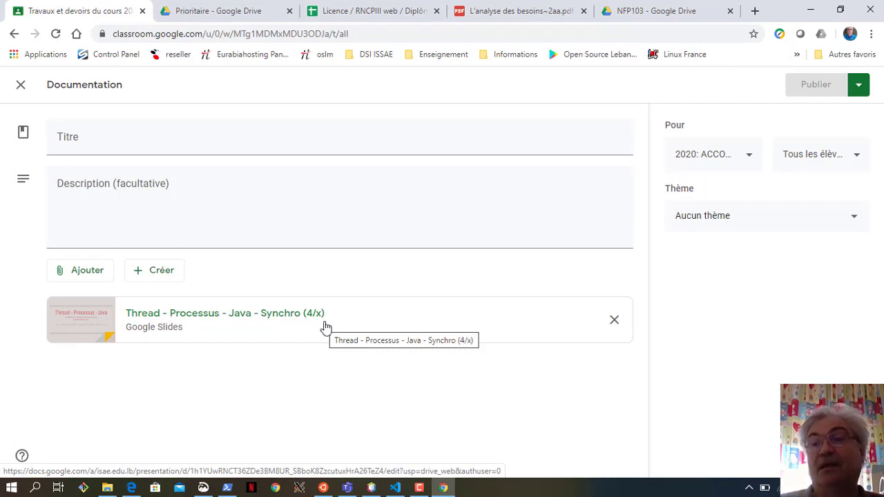
# Delete the Documentation draft and return to the Travaux et devoirs list
pyautogui.click(857, 95)
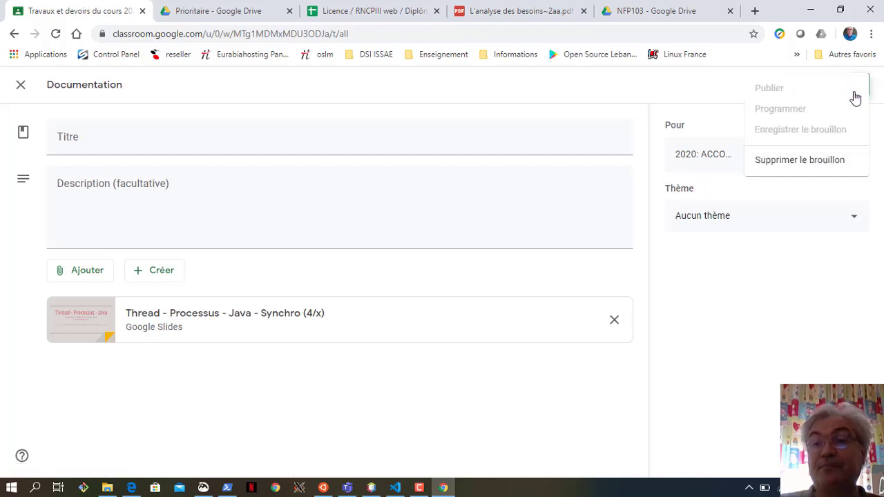
pyautogui.click(799, 161)
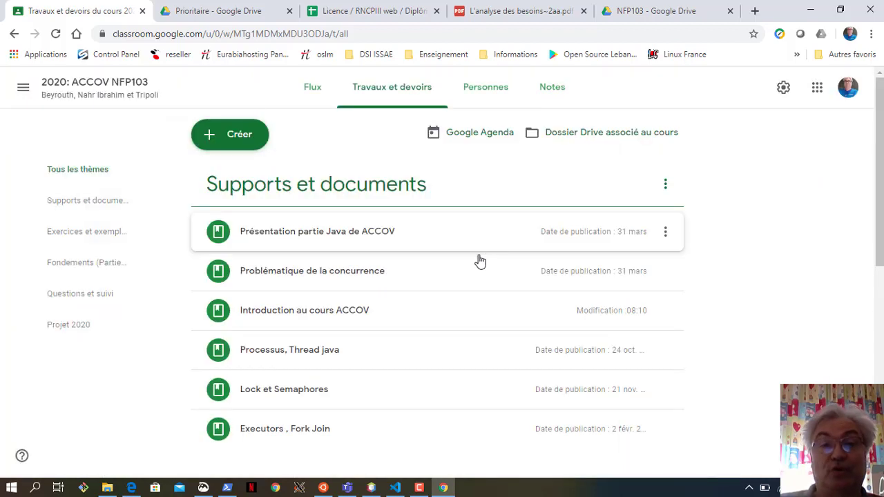
pyautogui.scroll(-7, 479, 258)
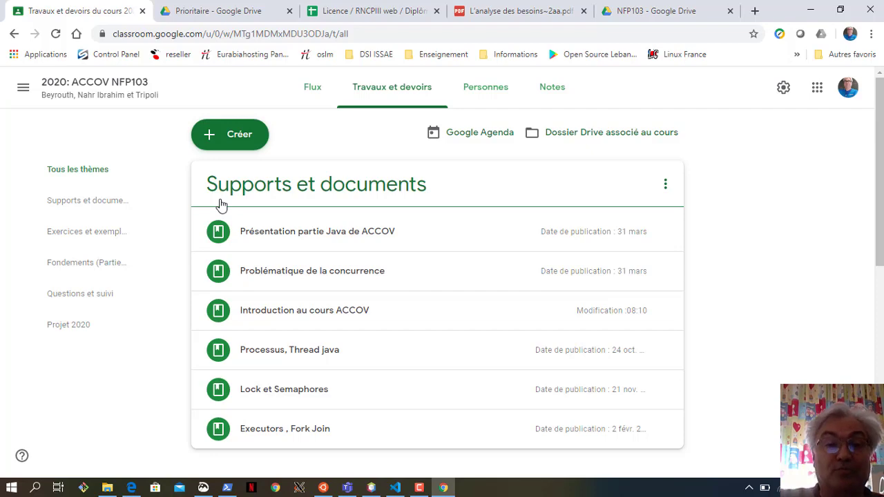
# Review the recent posts in the course's Flux and activate the comment field under the 1 April webconf post
pyautogui.click(313, 100)
pyautogui.scroll(-10, 598, 399)
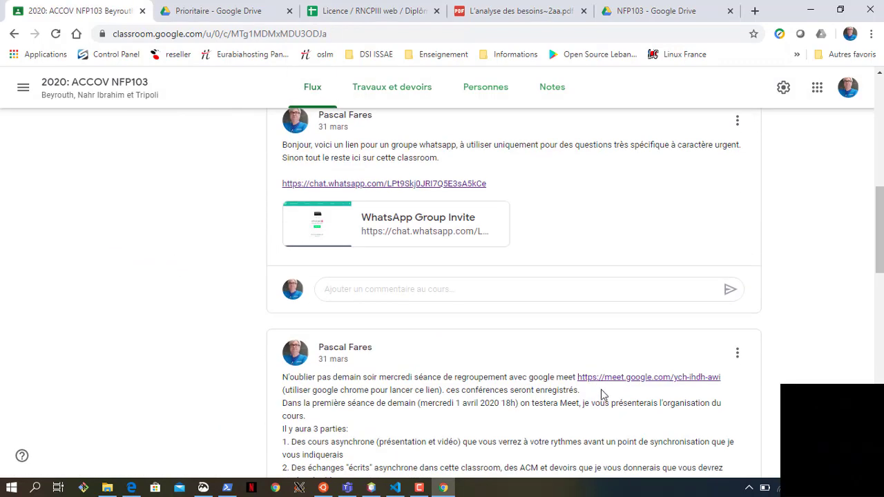
pyautogui.scroll(10, 602, 394)
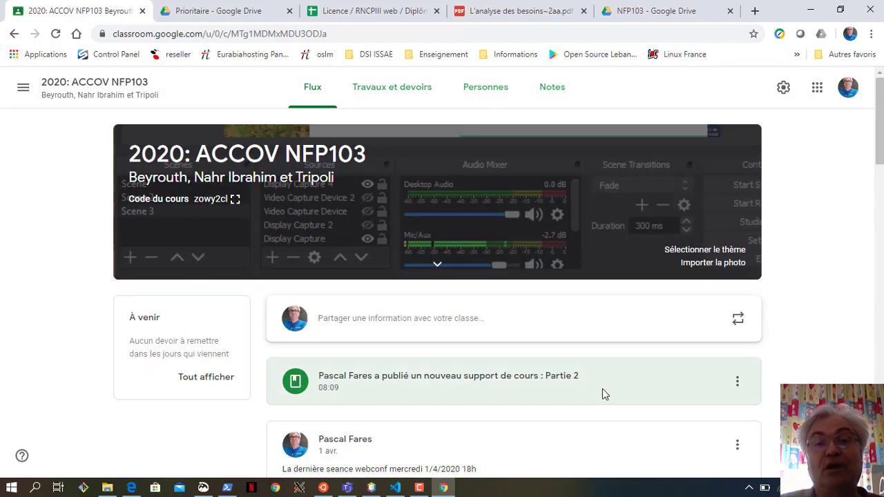
pyautogui.scroll(-2, 419, 281)
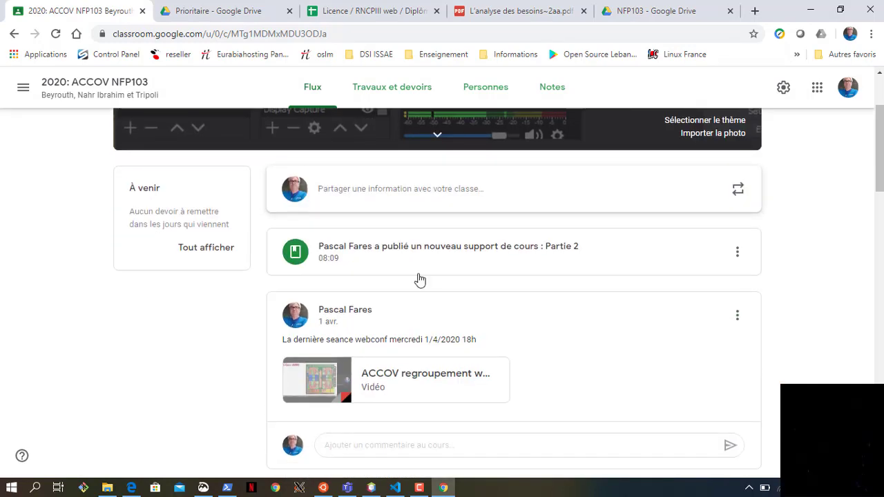
pyautogui.scroll(-4, 483, 331)
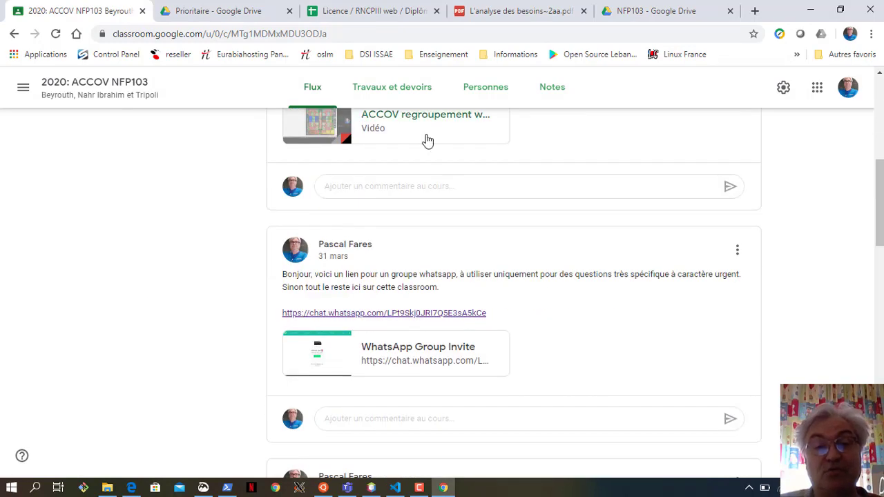
pyautogui.scroll(6, 479, 375)
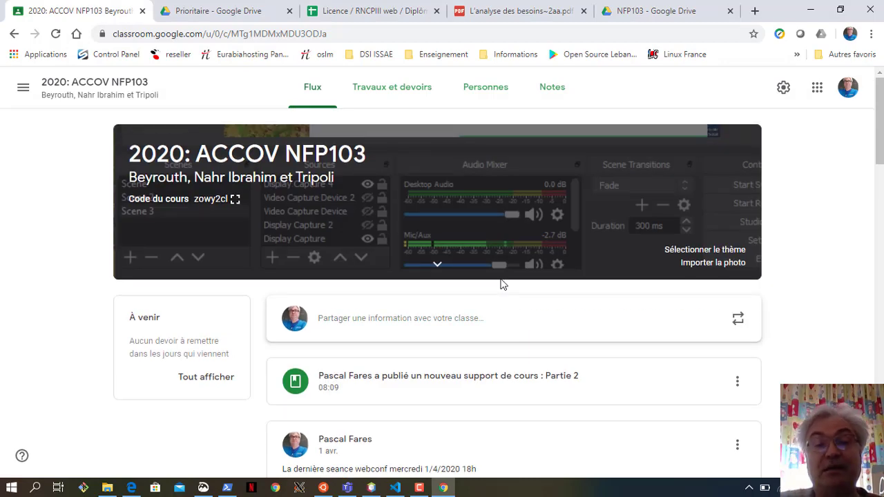
pyautogui.scroll(-4, 525, 273)
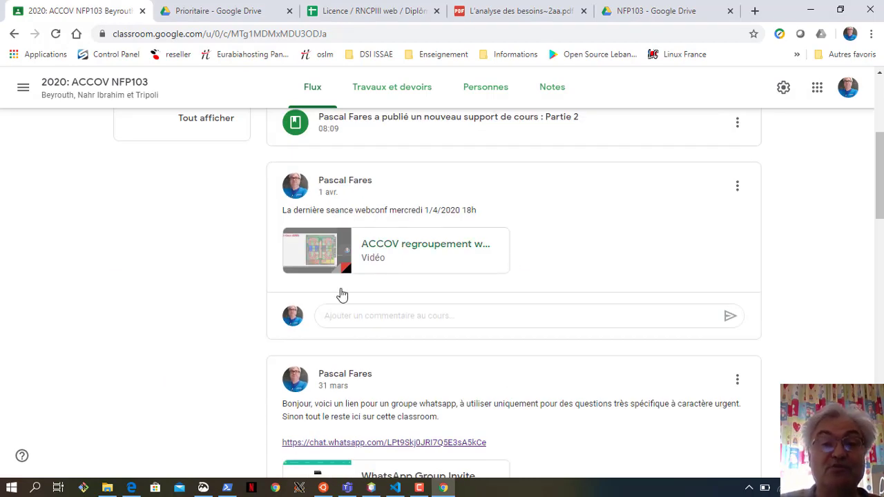
pyautogui.click(365, 319)
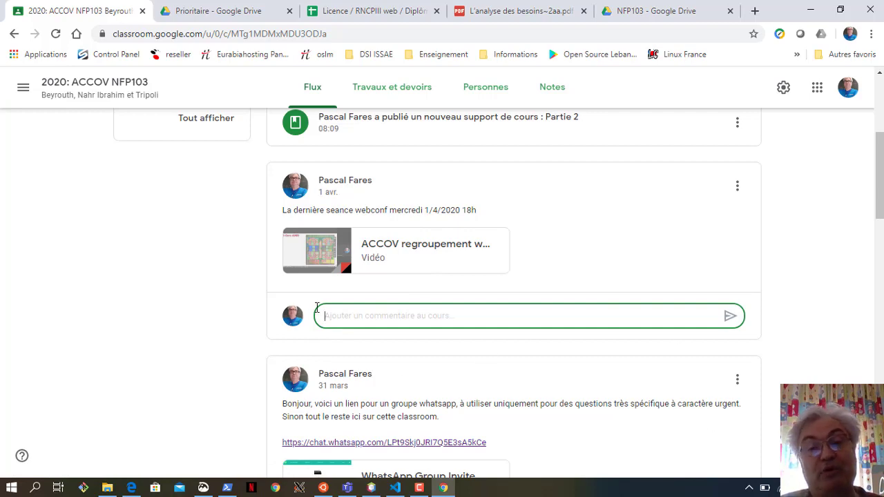
# Look through the older Flux posts, shared links and student comments back to February
pyautogui.scroll(-2, 458, 371)
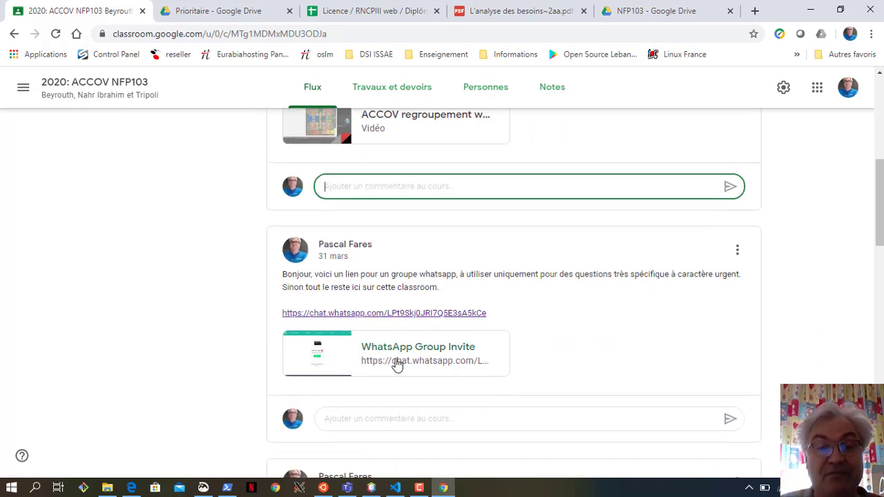
pyautogui.scroll(-5, 397, 366)
pyautogui.scroll(-10, 397, 365)
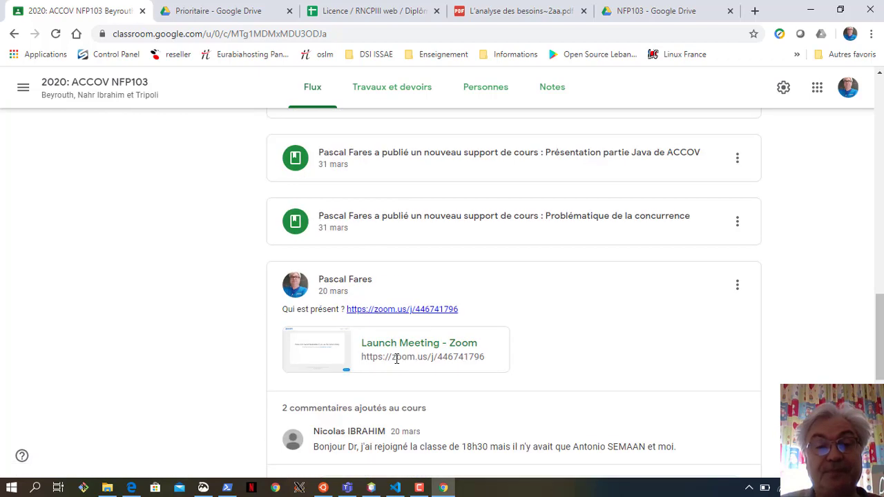
pyautogui.scroll(-8, 397, 365)
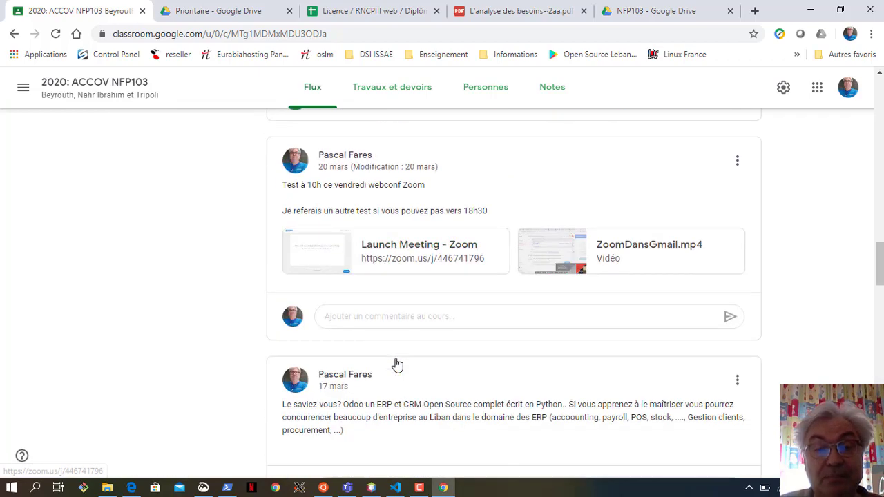
pyautogui.scroll(-8, 398, 359)
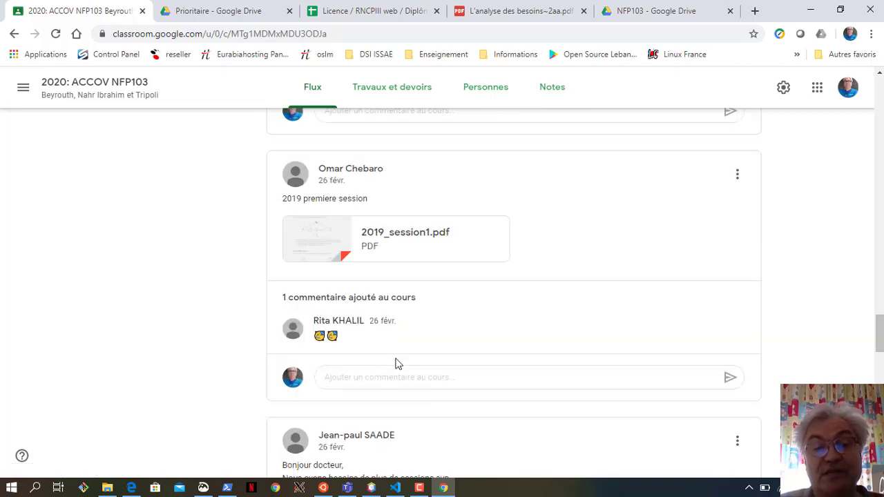
pyautogui.scroll(20, 397, 365)
pyautogui.scroll(3, 395, 366)
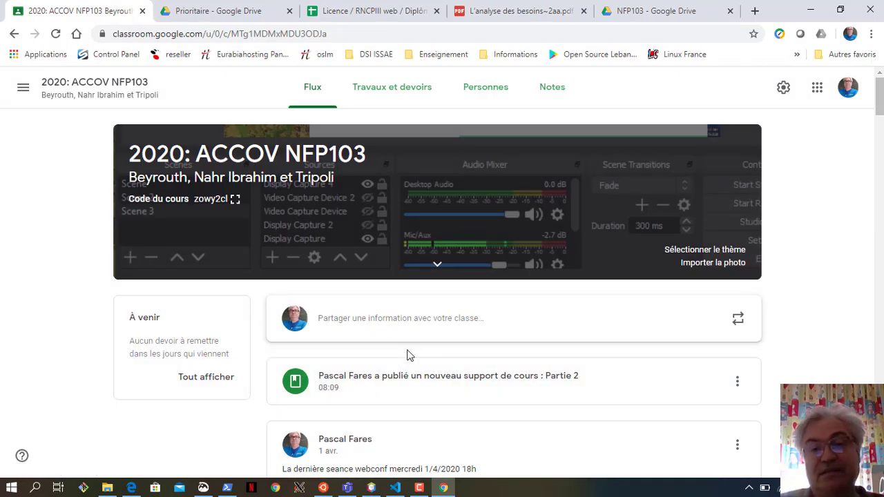
# Open the course's Google Agenda from Travaux et devoirs and examine the evening sessions scheduled this week
pyautogui.click(408, 93)
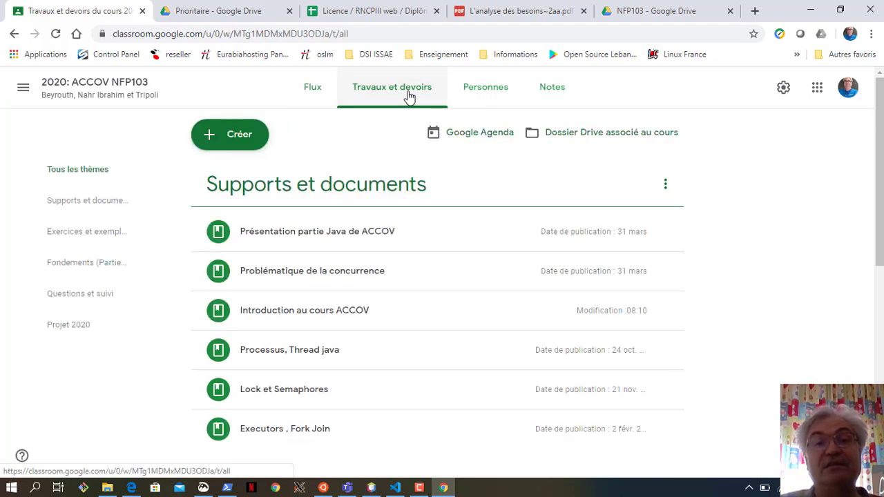
pyautogui.click(474, 134)
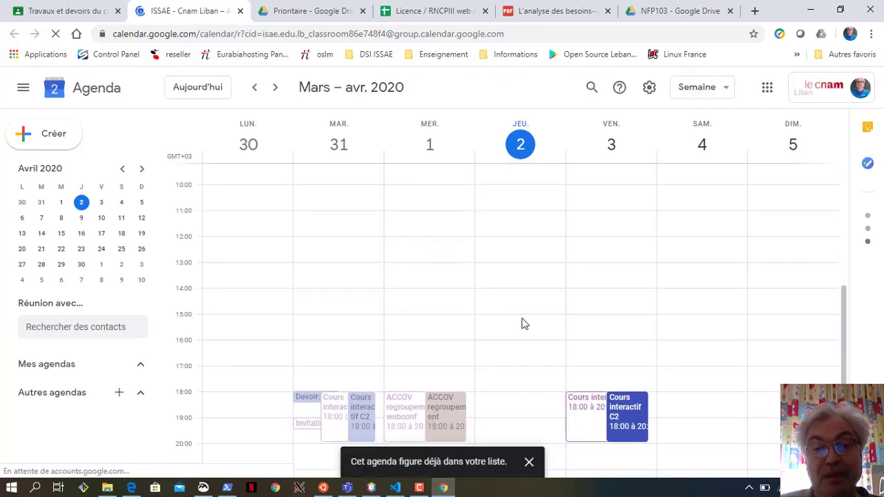
pyautogui.scroll(-1, 483, 335)
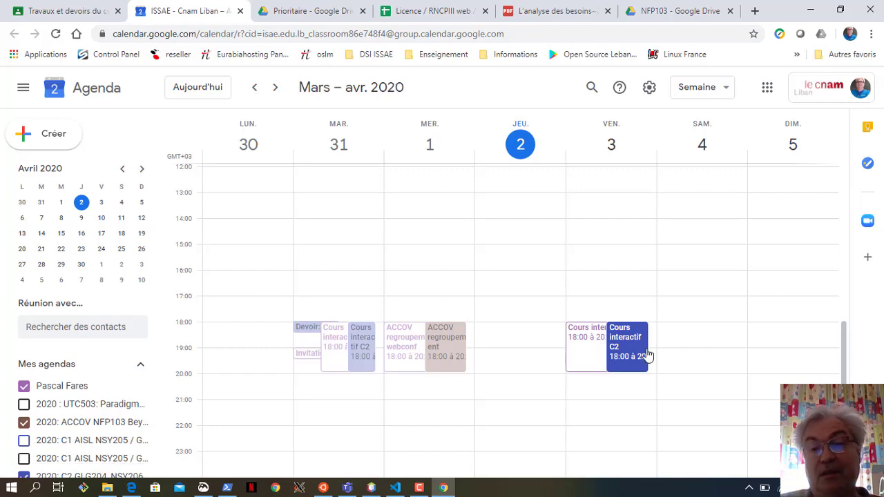
# Examine the details of the 1 April ACCOV regroupement webconf event: Meet link, invited group, attachments and calendar
pyautogui.click(451, 349)
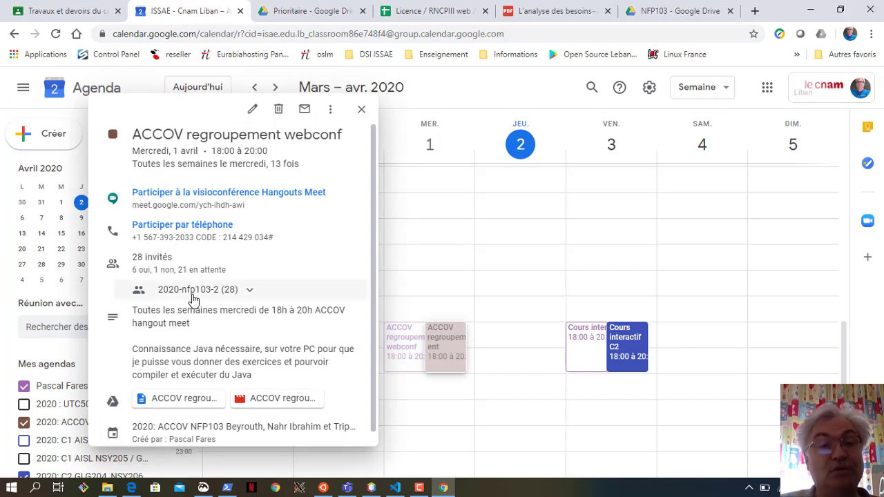
pyautogui.moveTo(195, 297)
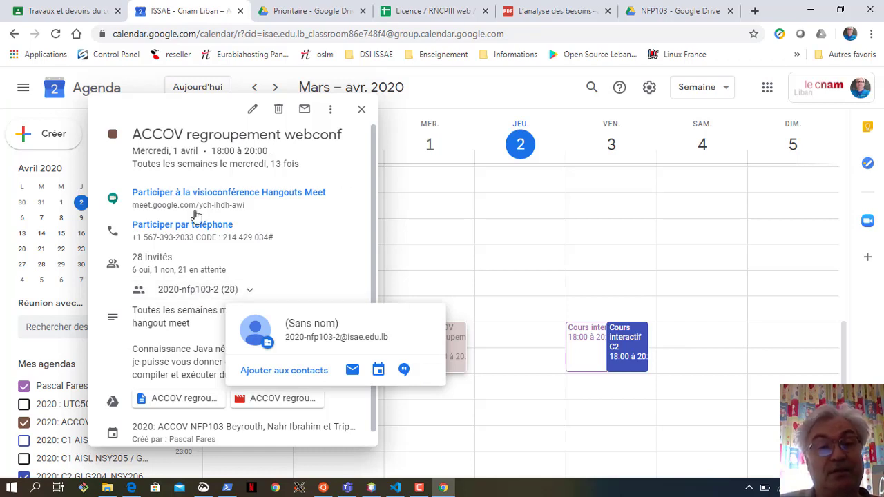
pyautogui.scroll(-1, 201, 394)
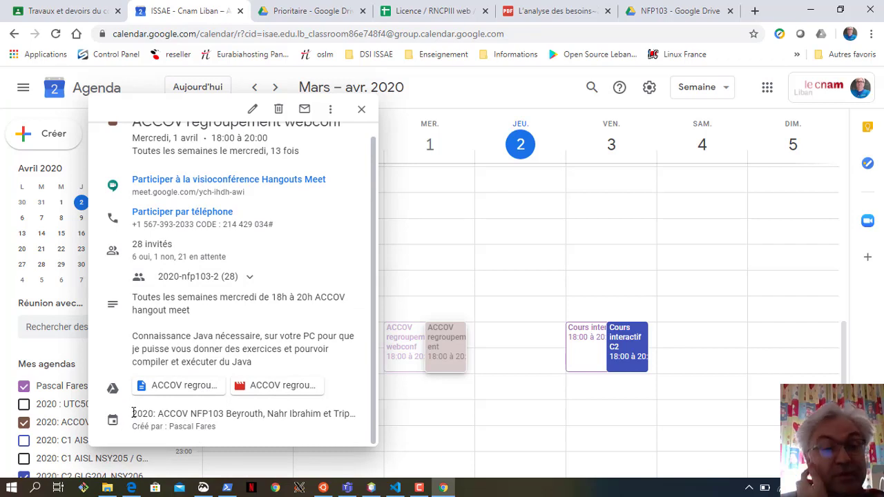
pyautogui.moveTo(133, 413); pyautogui.dragTo(248, 413)
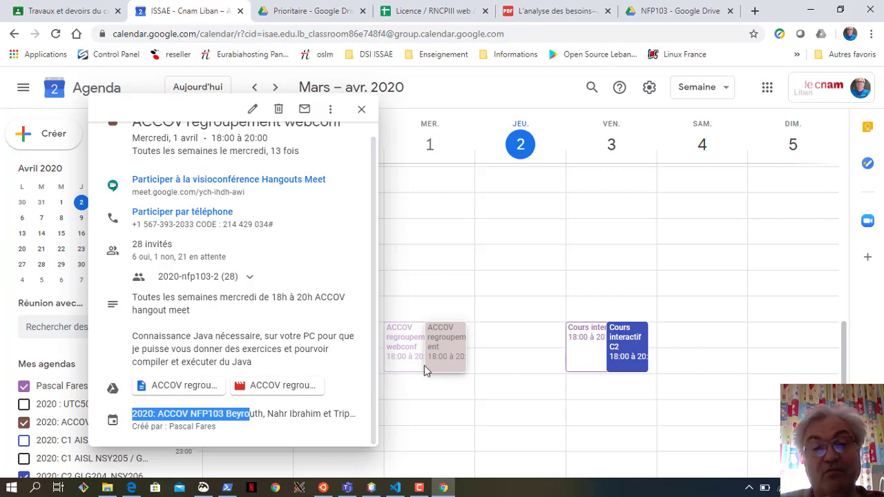
pyautogui.click(361, 112)
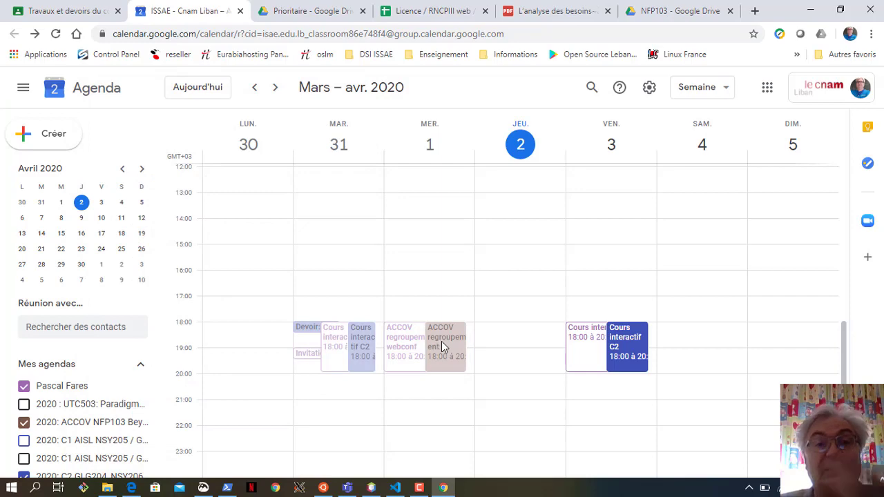
pyautogui.click(442, 343)
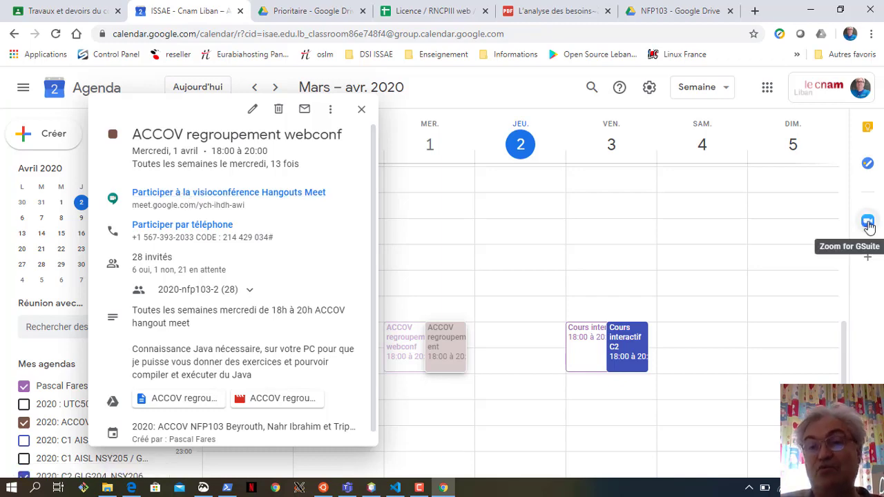
pyautogui.click(361, 109)
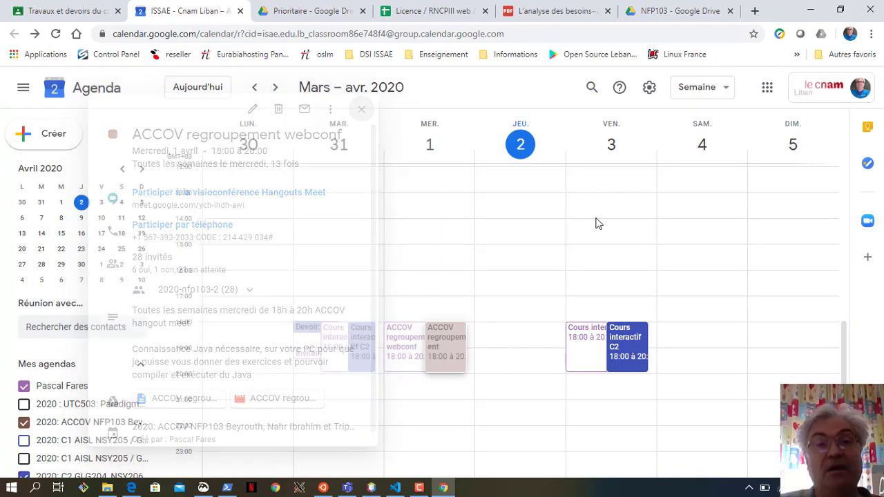
# Browse the calendar's following weeks up to 4–10 May 2020 to check the recurring evening sessions
pyautogui.click(276, 89)
pyautogui.click(276, 88)
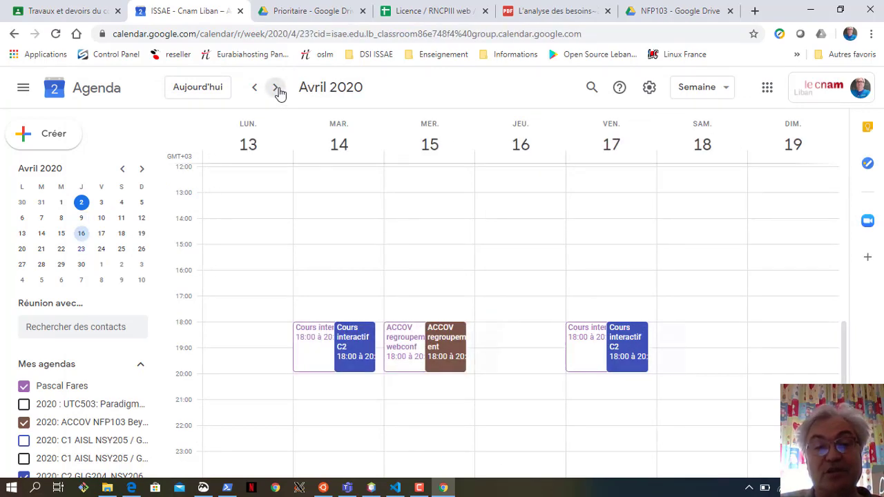
pyautogui.click(276, 88)
pyautogui.click(276, 88)
pyautogui.click(276, 88)
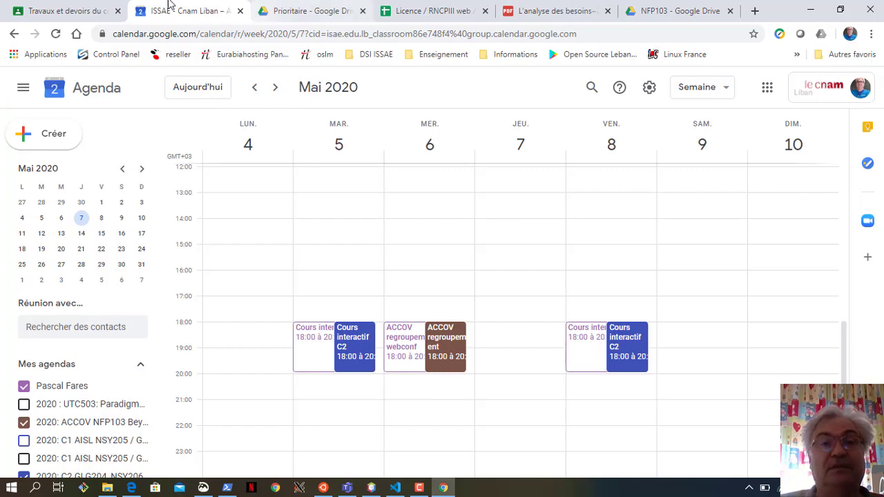
# Return to the Classroom course page, then switch to File Explorer and open the NFP103 folder in 1 Cours Partage
pyautogui.click(62, 11)
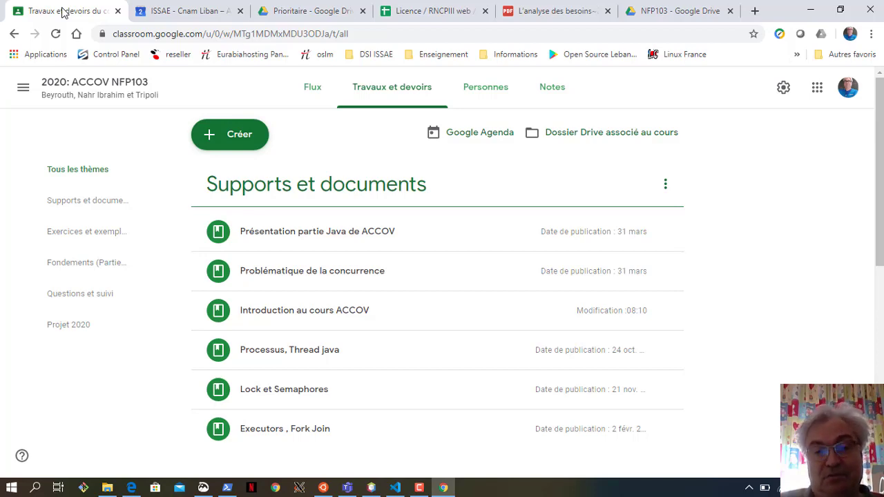
pyautogui.click(107, 488)
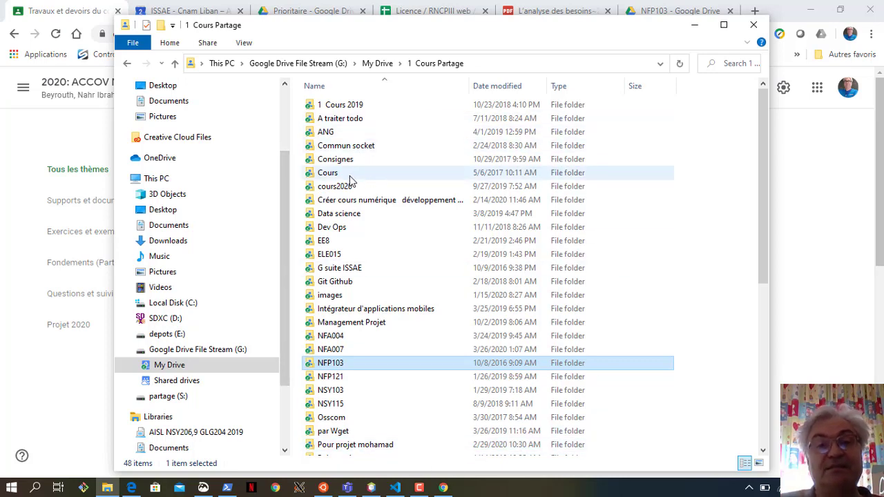
pyautogui.doubleClick(359, 364)
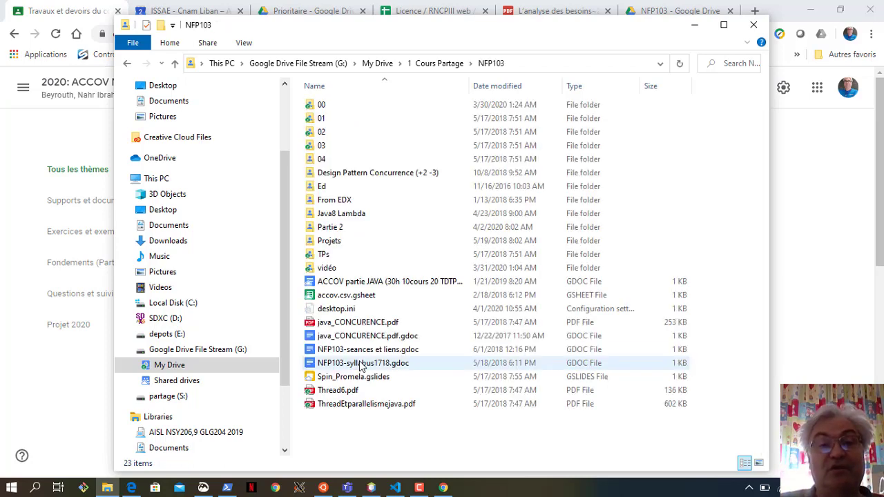
pyautogui.rightClick(355, 439)
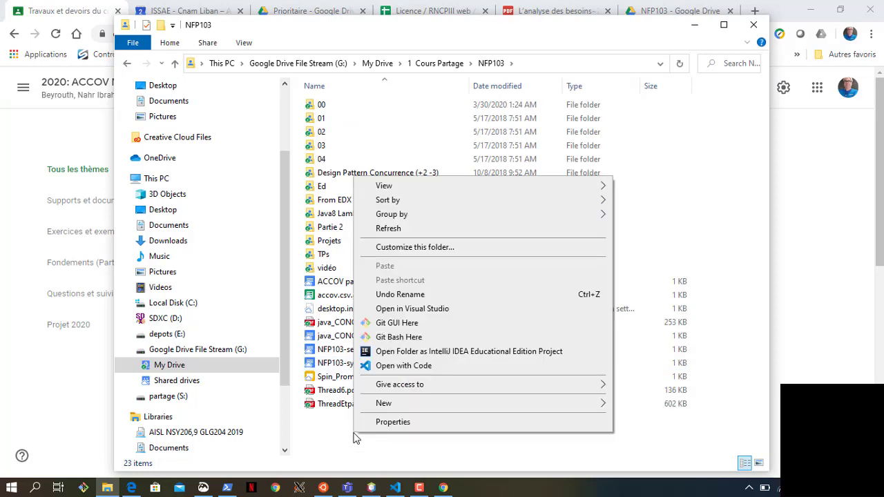
pyautogui.click(338, 442)
pyautogui.rightClick(339, 439)
pyautogui.click(330, 437)
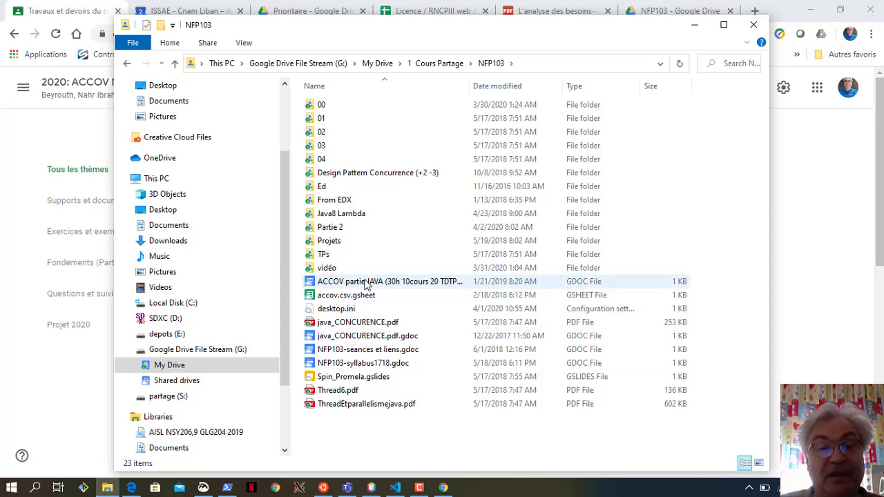
# Open Thread6.pdf from the NFP103 folder with Google Drive in the browser
pyautogui.click(313, 391)
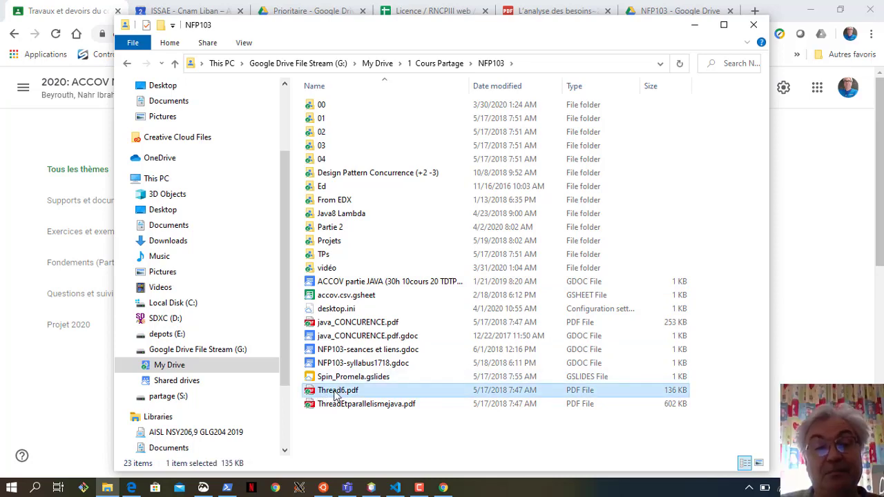
pyautogui.rightClick(337, 394)
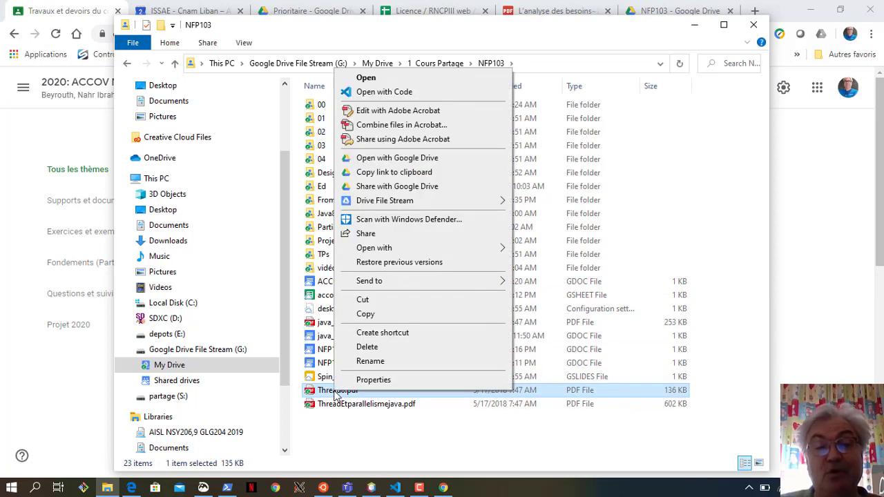
pyautogui.click(433, 160)
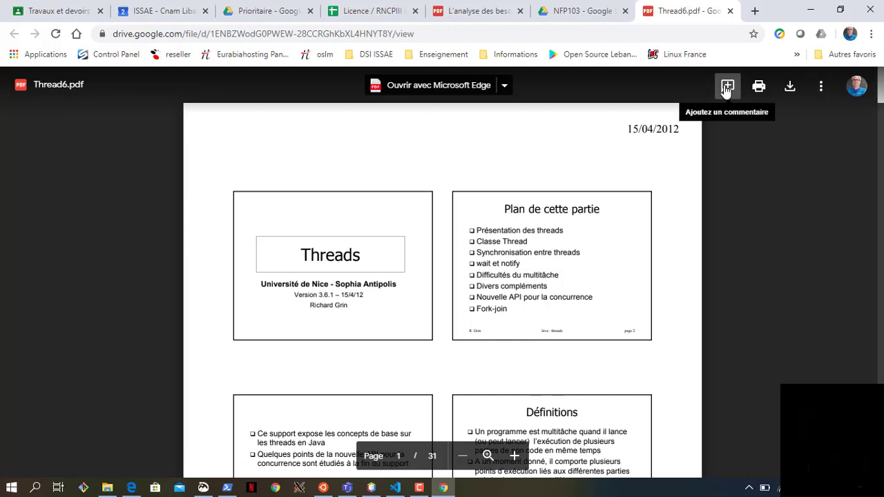
# Review the advanced sharing settings of Thread6.pdf, including its link, collaborators and owner options, and close them
pyautogui.click(820, 86)
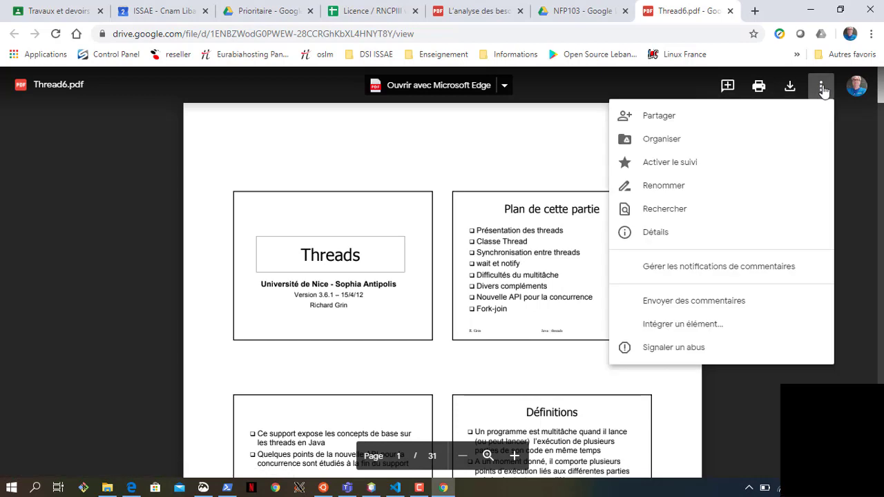
pyautogui.click(659, 116)
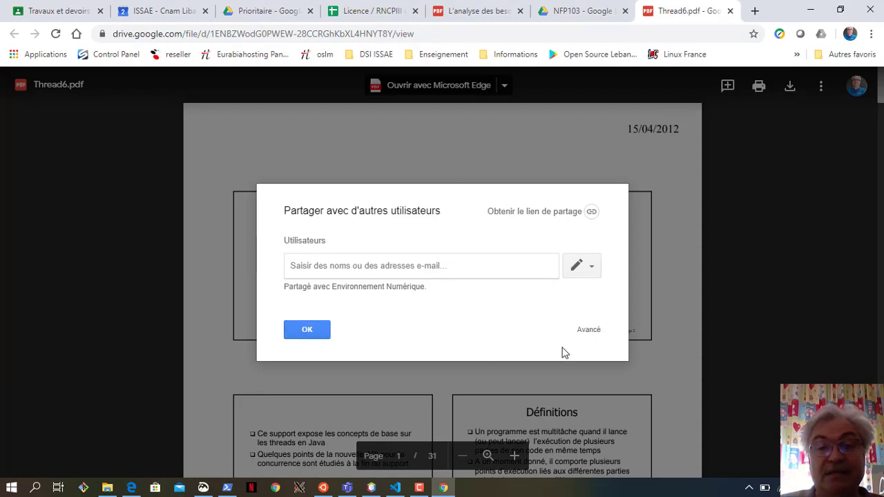
pyautogui.click(589, 330)
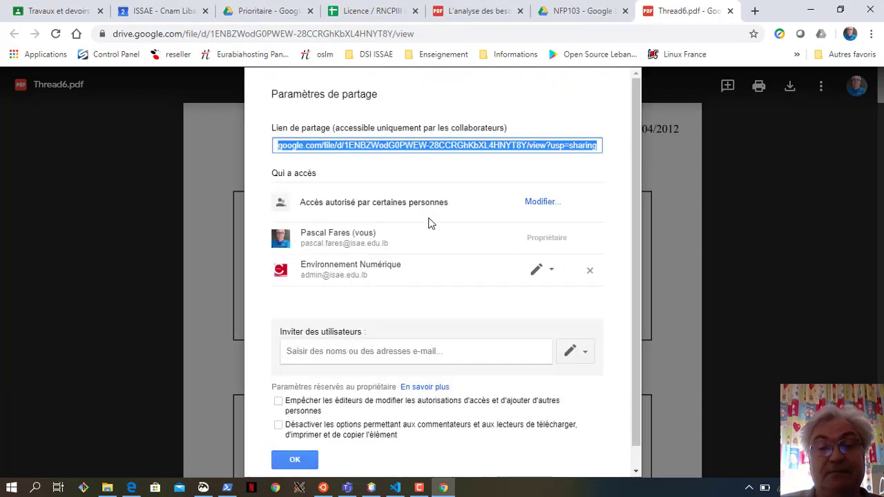
pyautogui.scroll(-1, 428, 227)
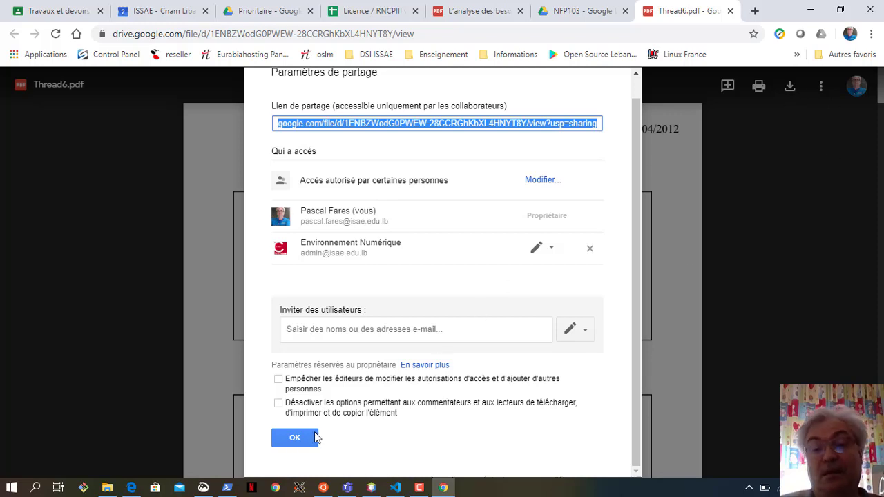
pyautogui.click(293, 439)
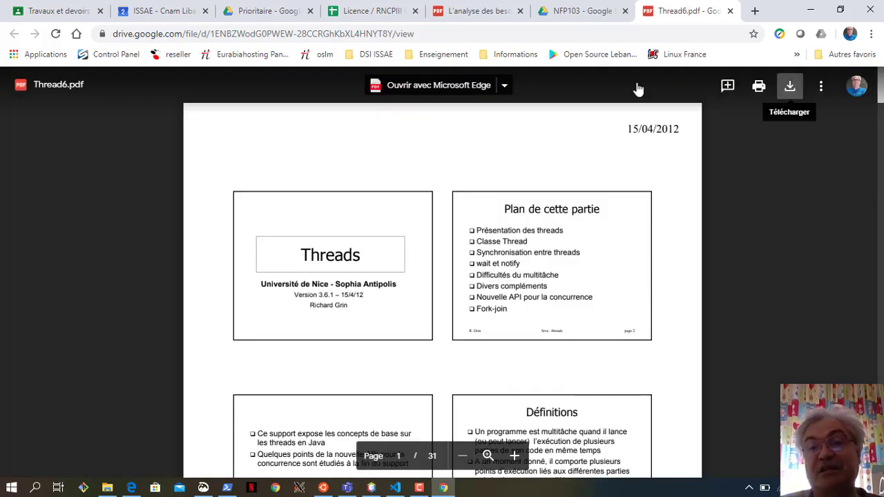
# Reopen the advanced sharing settings of Thread6.pdf and enable the option preventing commenters and viewers from downloading, printing and copying
pyautogui.click(820, 86)
pyautogui.click(719, 117)
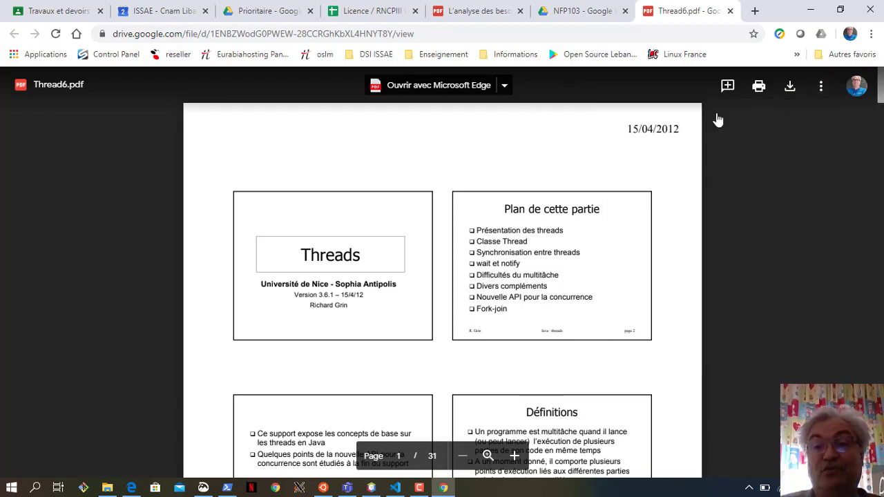
pyautogui.click(590, 331)
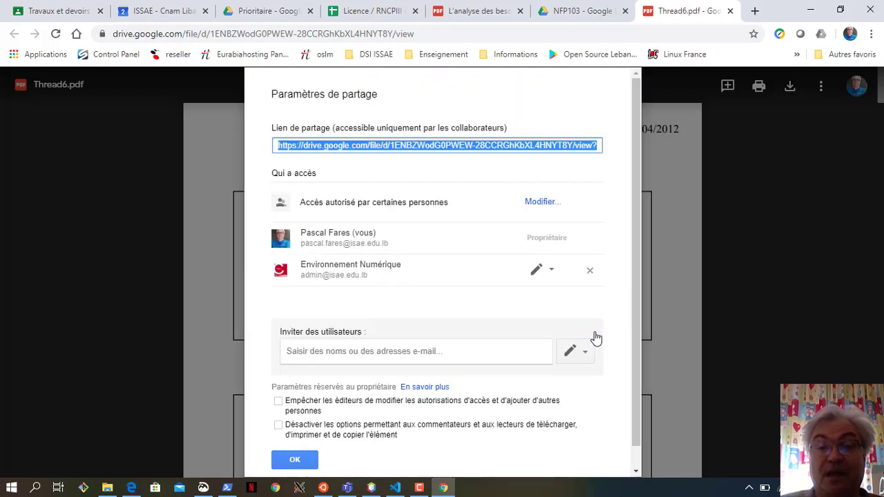
pyautogui.scroll(-1, 444, 270)
pyautogui.click(280, 404)
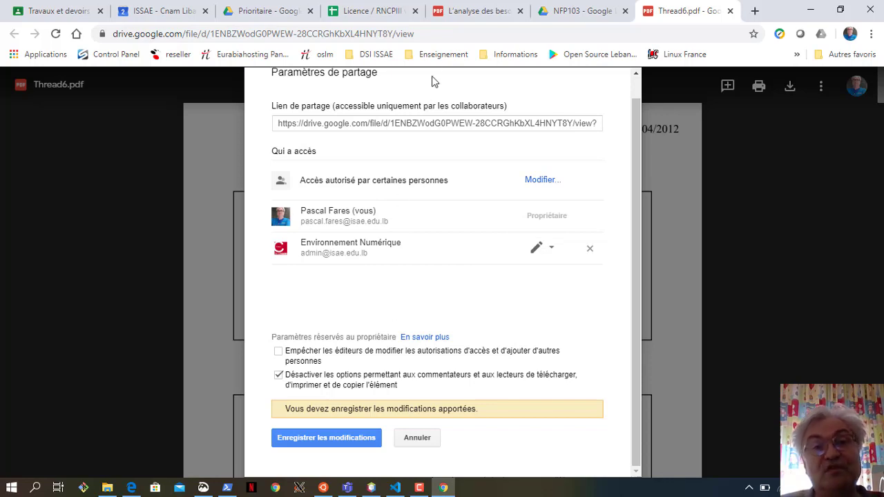
# Highlight the file's web address and view the access roles available for the Environnement Numérique collaborator
pyautogui.moveTo(426, 36); pyautogui.dragTo(60, 36)
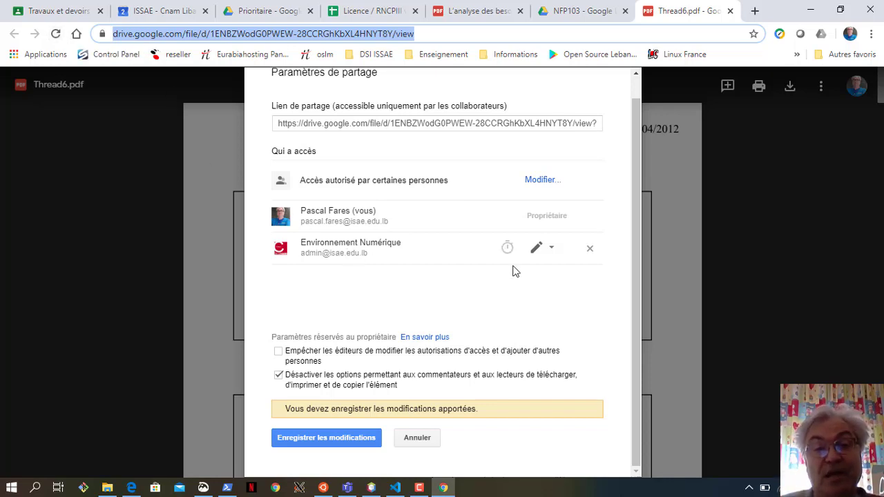
pyautogui.click(540, 249)
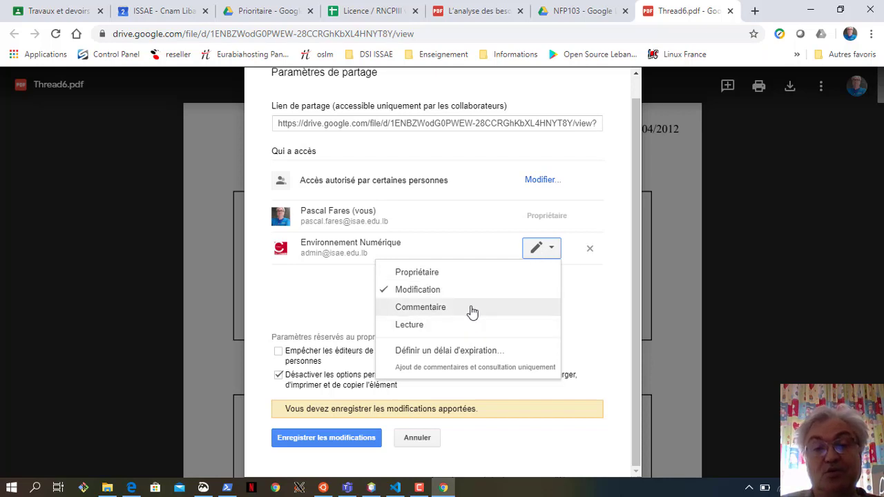
pyautogui.click(306, 283)
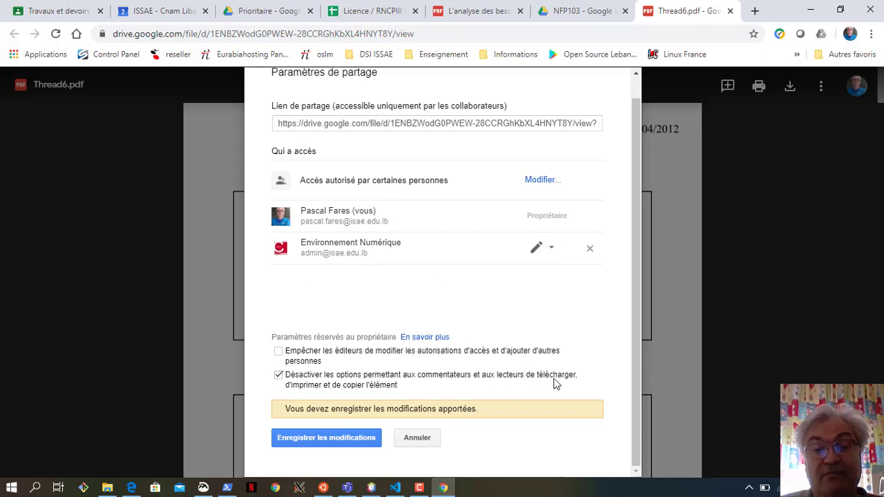